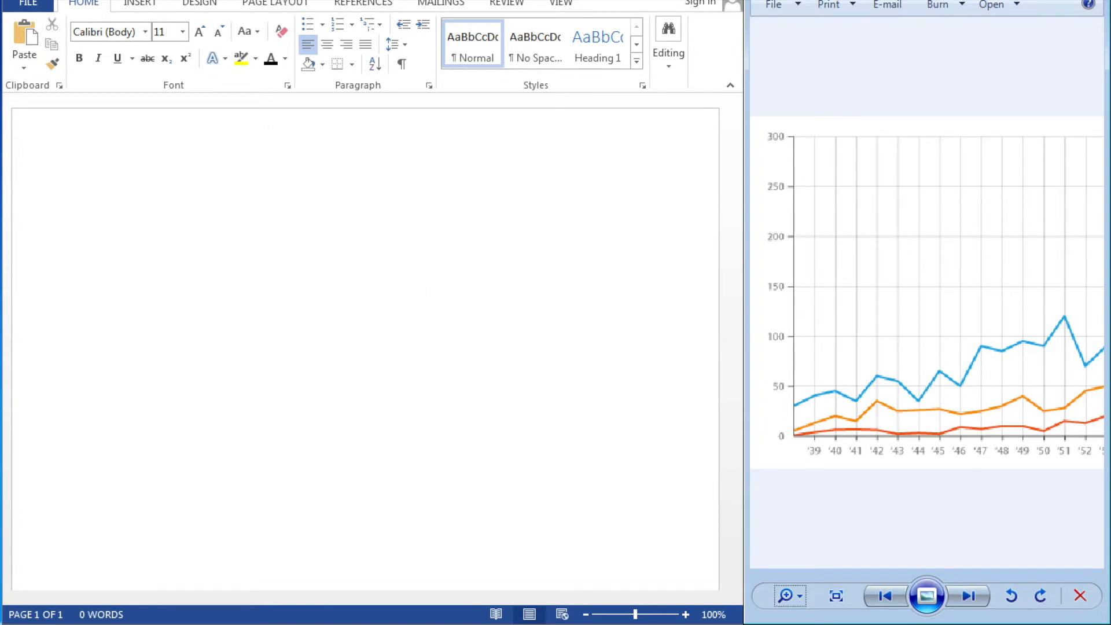
Insert a basic Line chart into the blank document
left_click(145, 5)
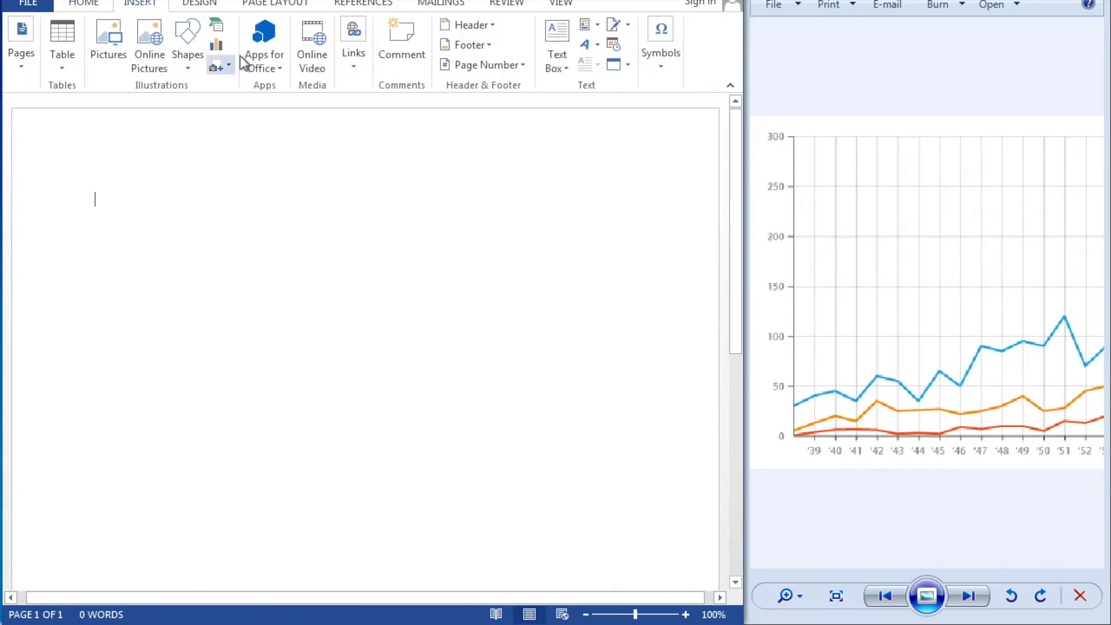
left_click(201, 4)
left_click(252, 6)
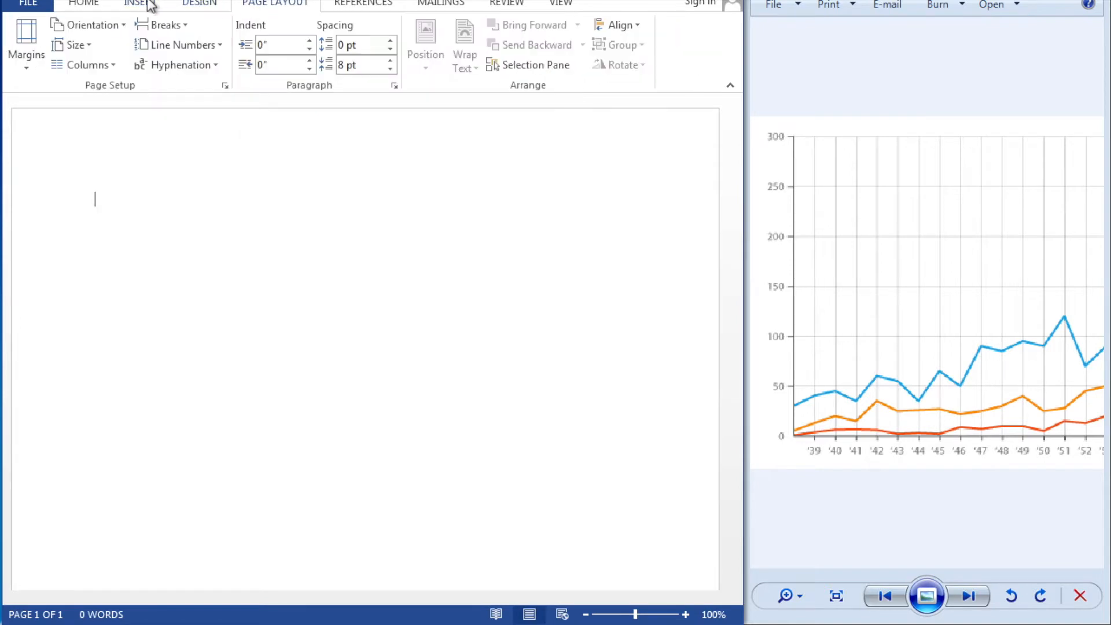
left_click(149, 5)
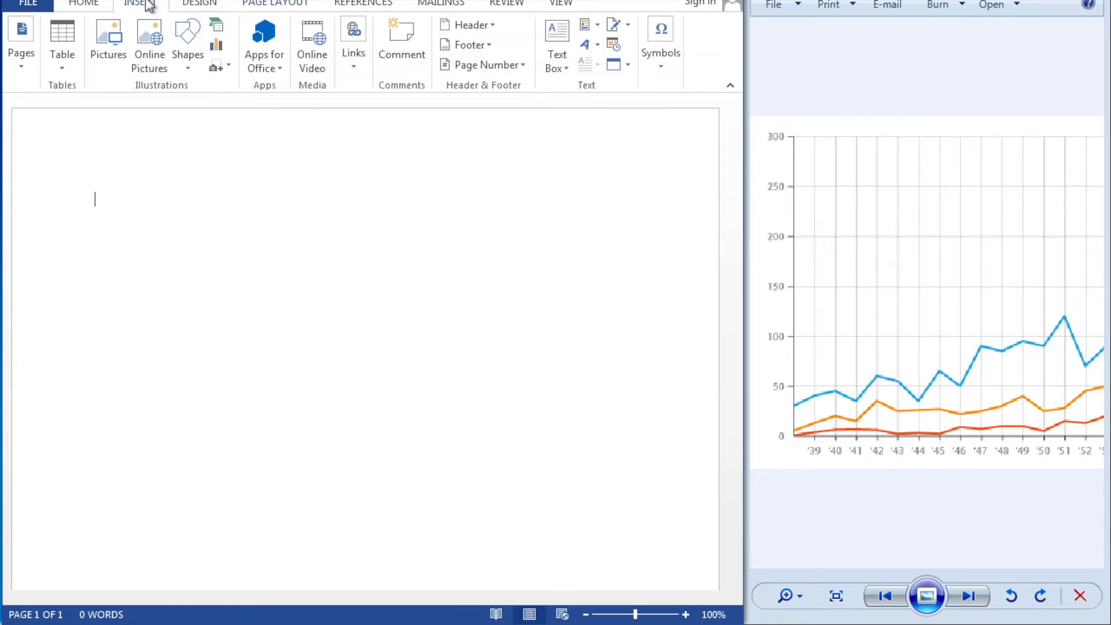
left_click(216, 46)
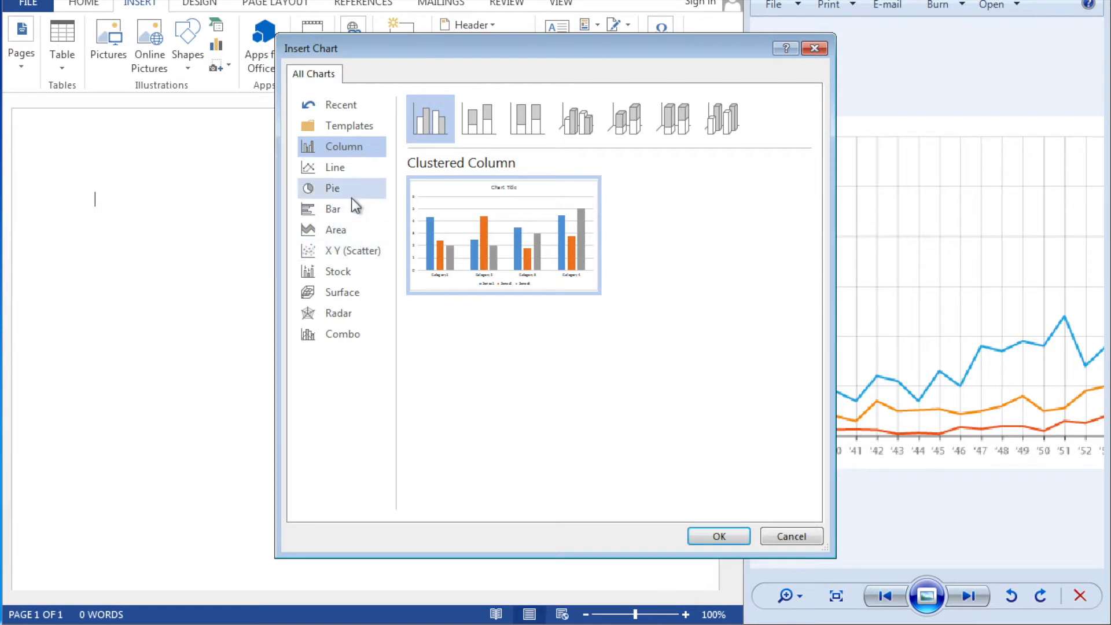
left_click(347, 171)
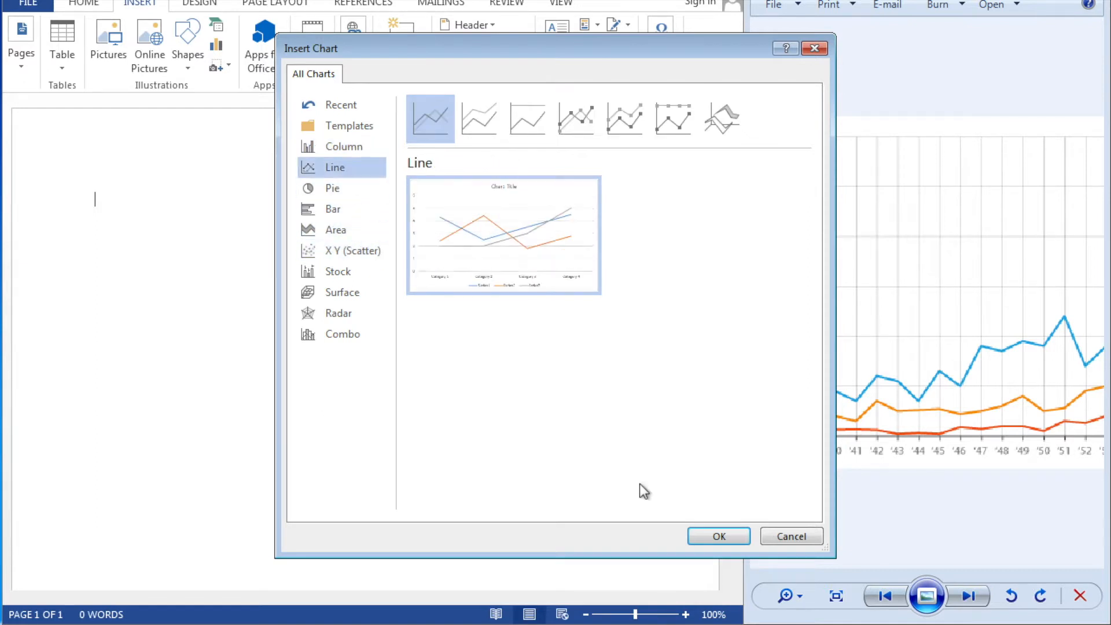
left_click(711, 536)
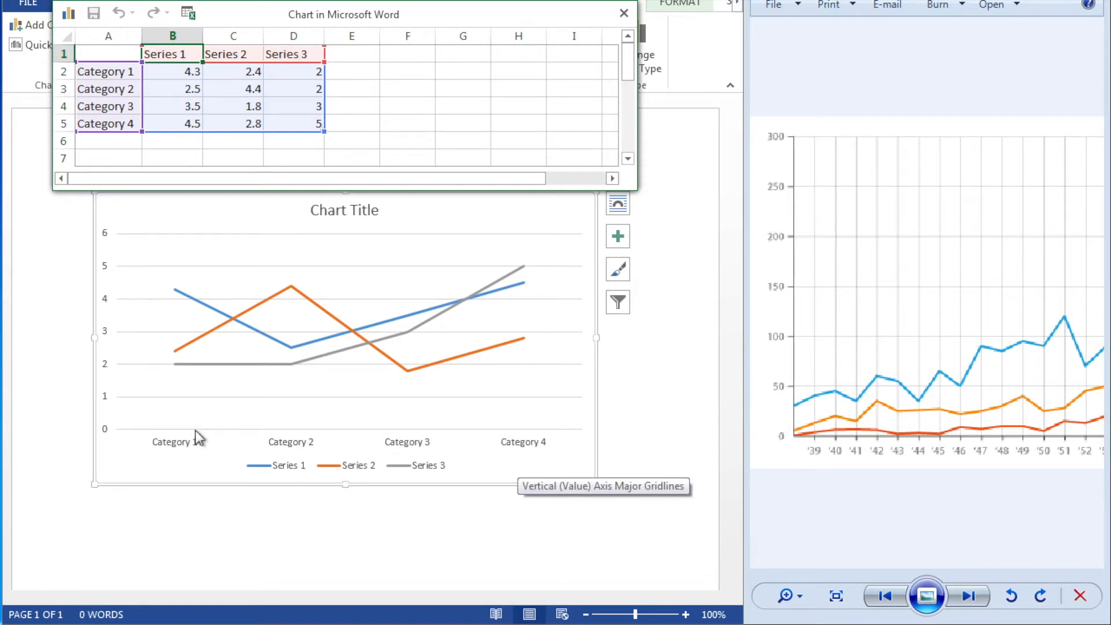
Replace the four placeholder category names in A2:A5 of the chart data with 39, 40, 41 and 42
left_click(119, 75)
type("39")
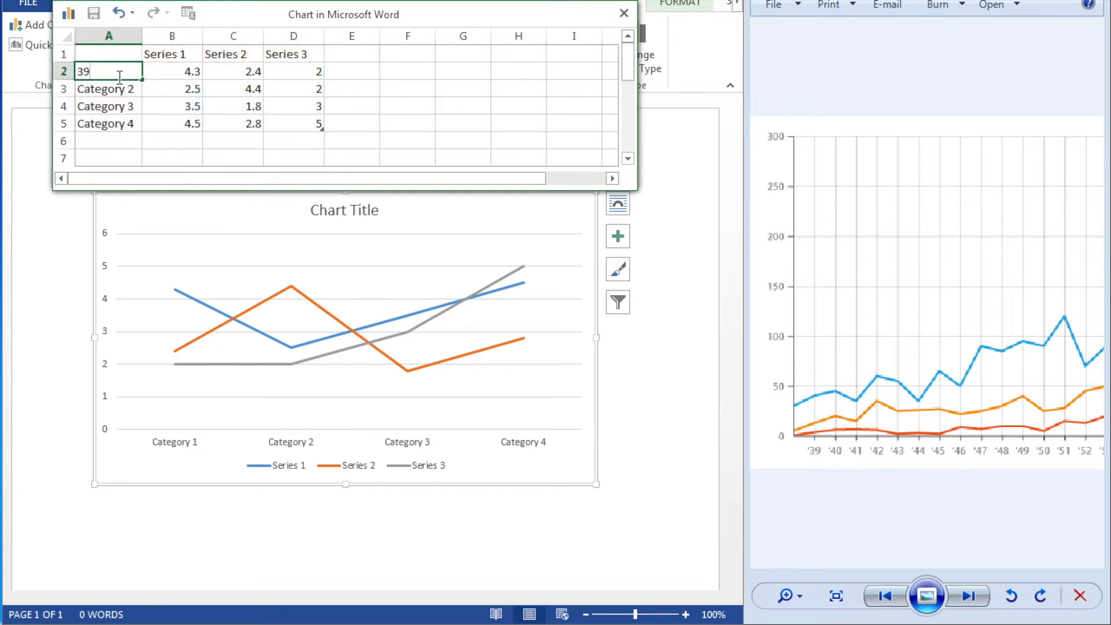
left_click(121, 93)
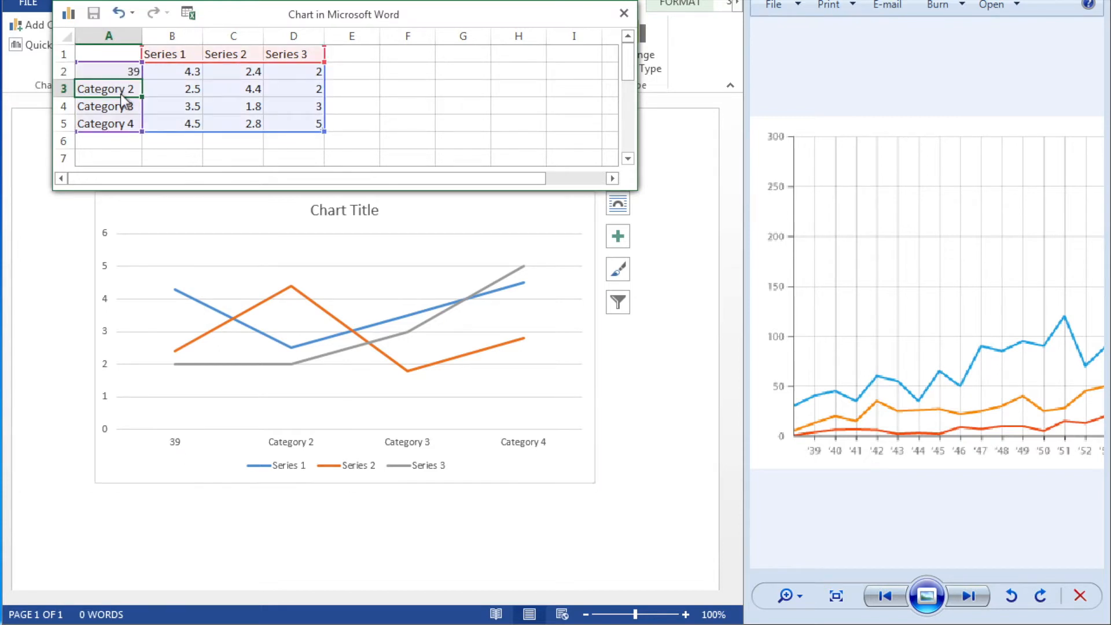
type("40")
left_click(127, 106)
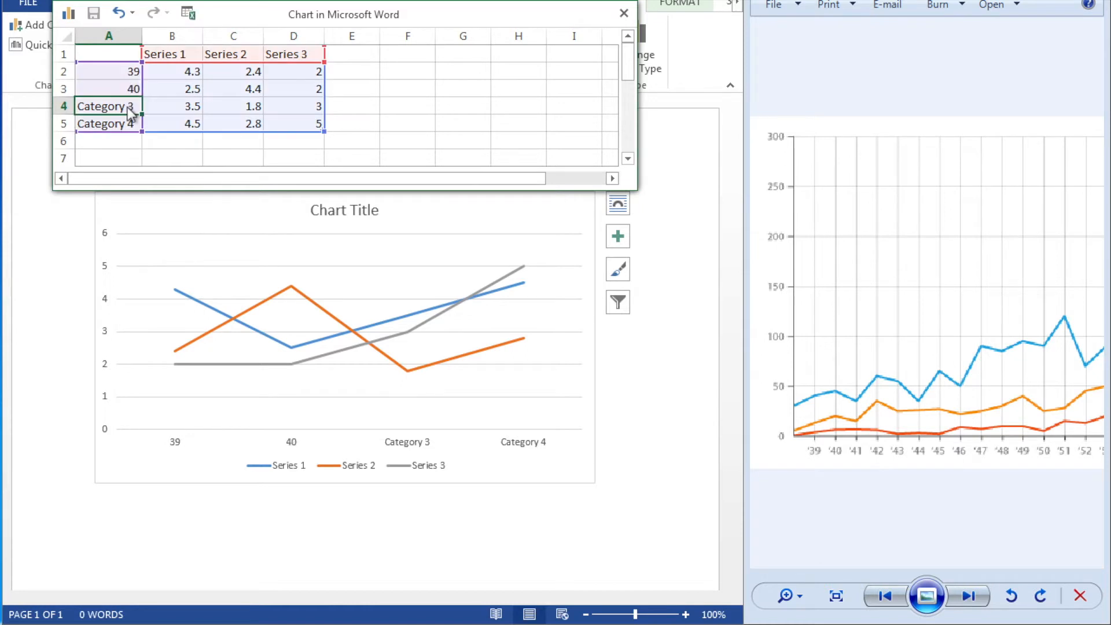
type("41")
left_click(131, 126)
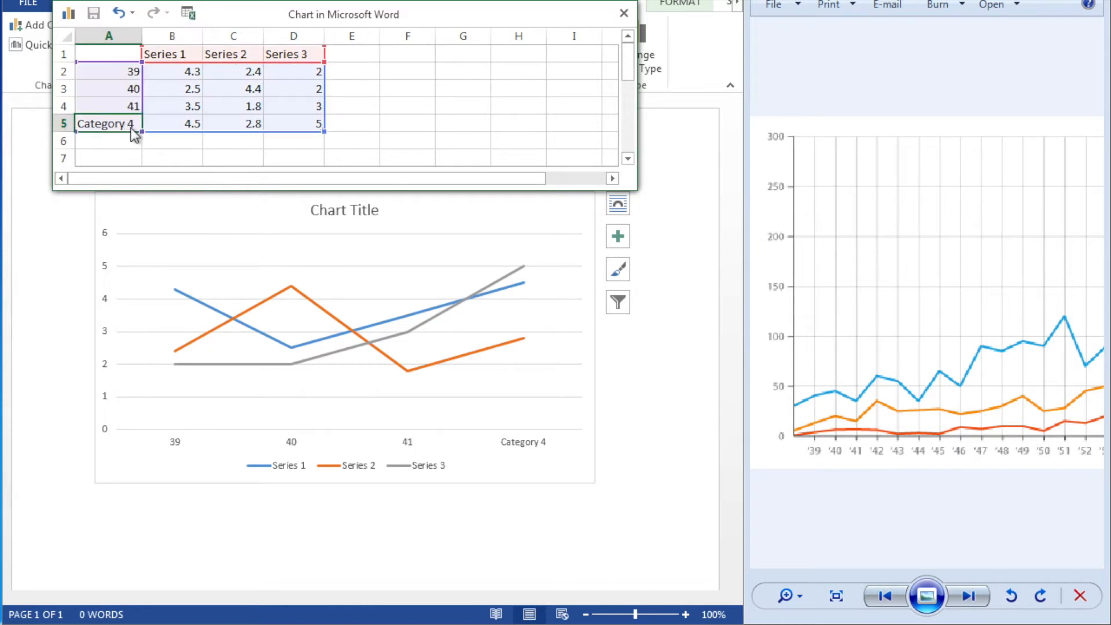
type("42")
key("Return")
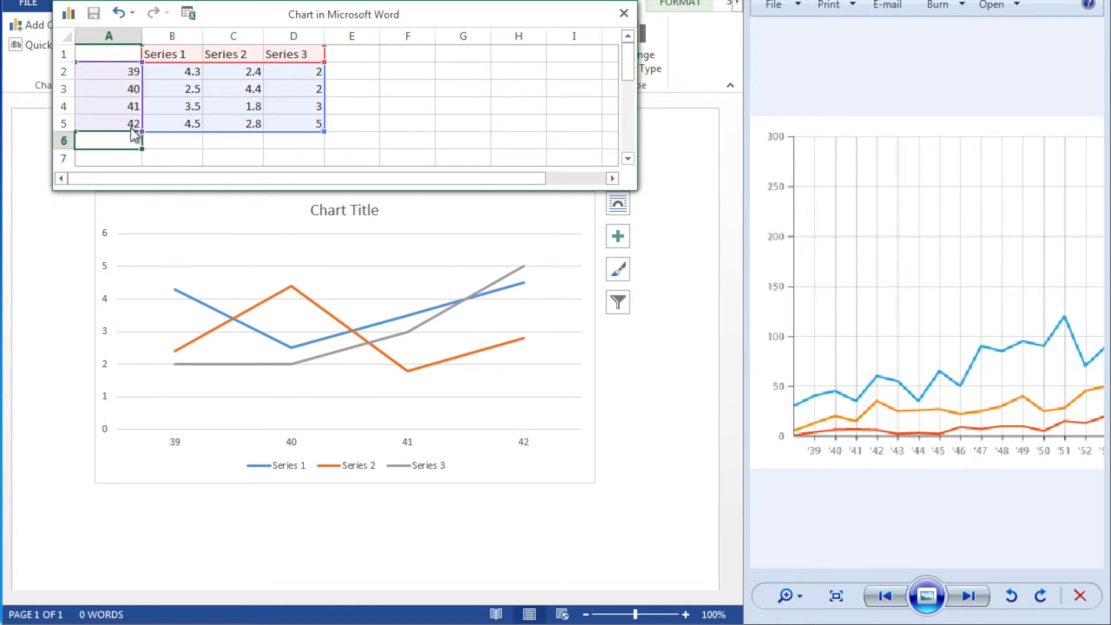
Extend the category column in A6:A12 with 43, 44, 45, 47, 48, 49 and 50
type("43")
key("Return")
type("44")
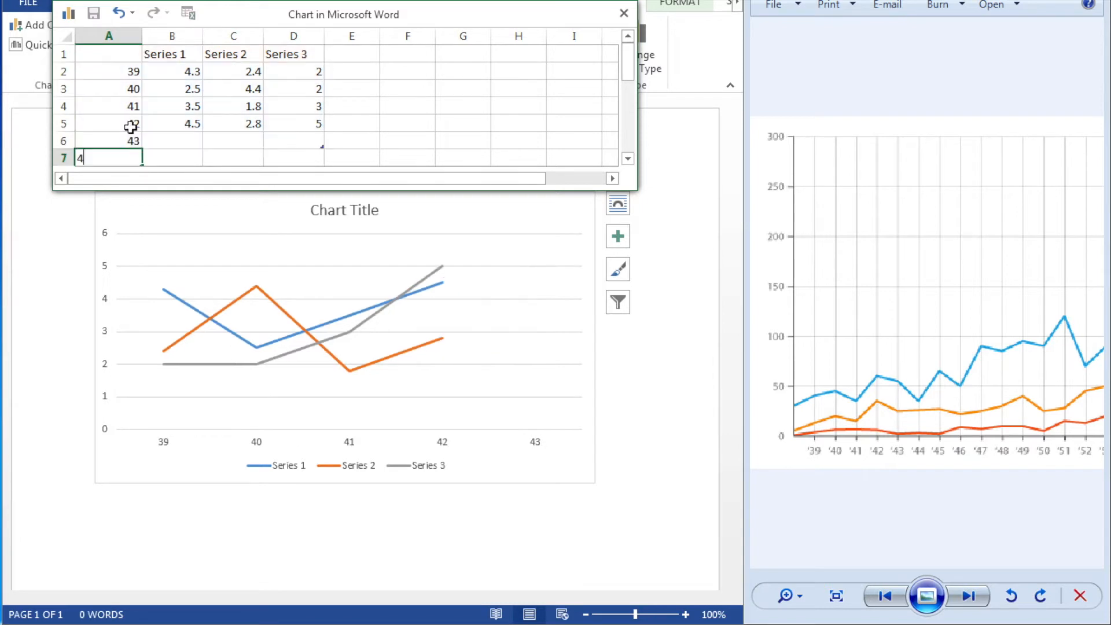
key("Return")
type("45")
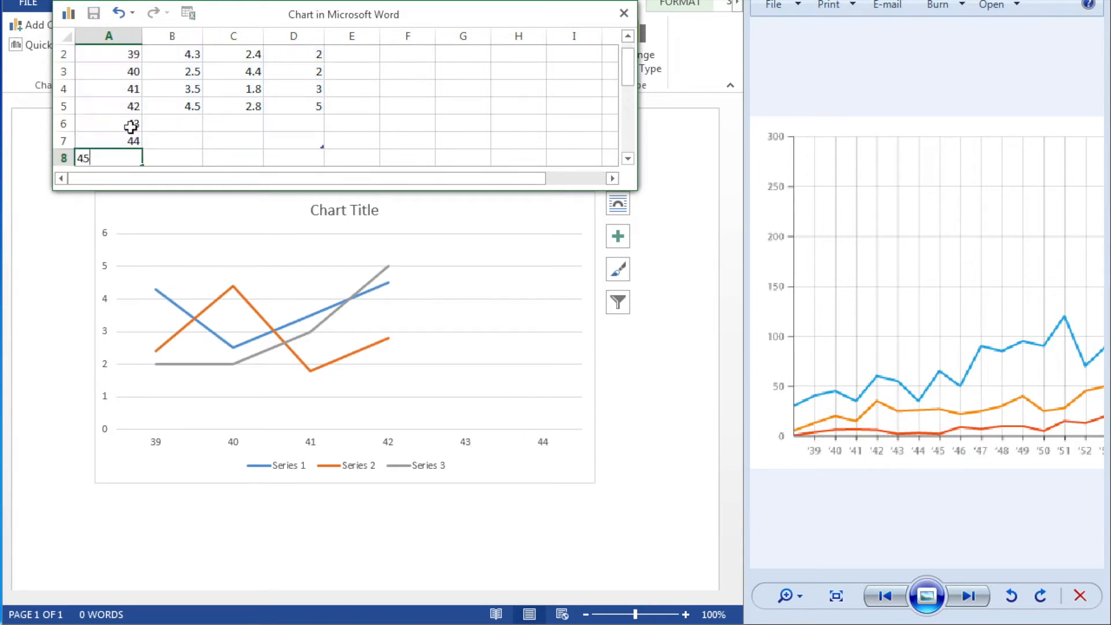
key("Return")
type("47")
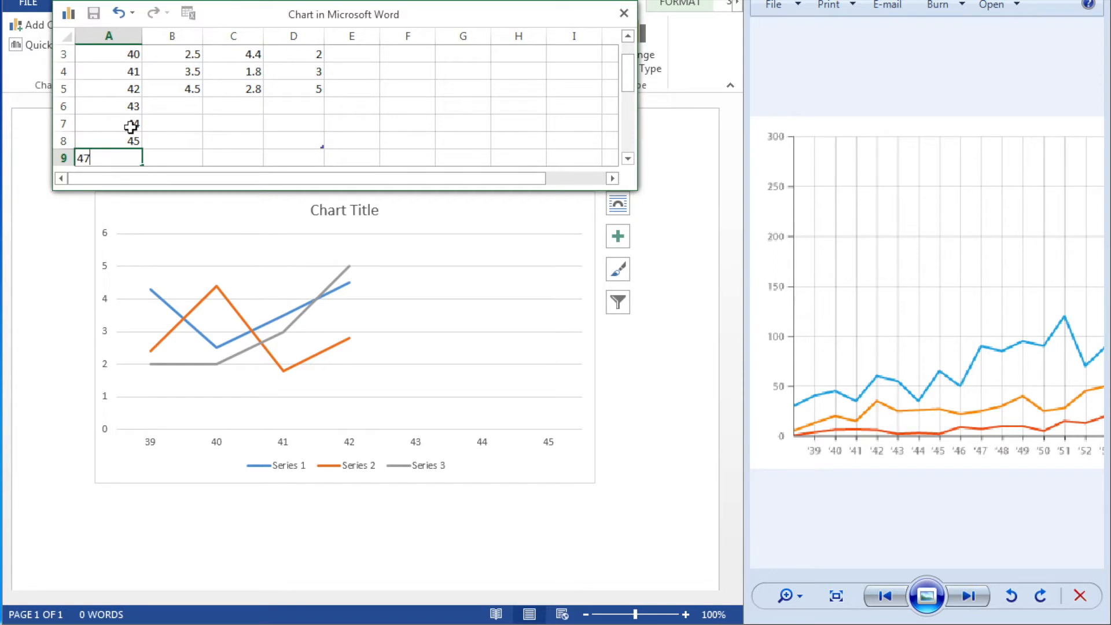
key("Return")
type("48")
key("Return")
type("49")
key("Return")
type("50")
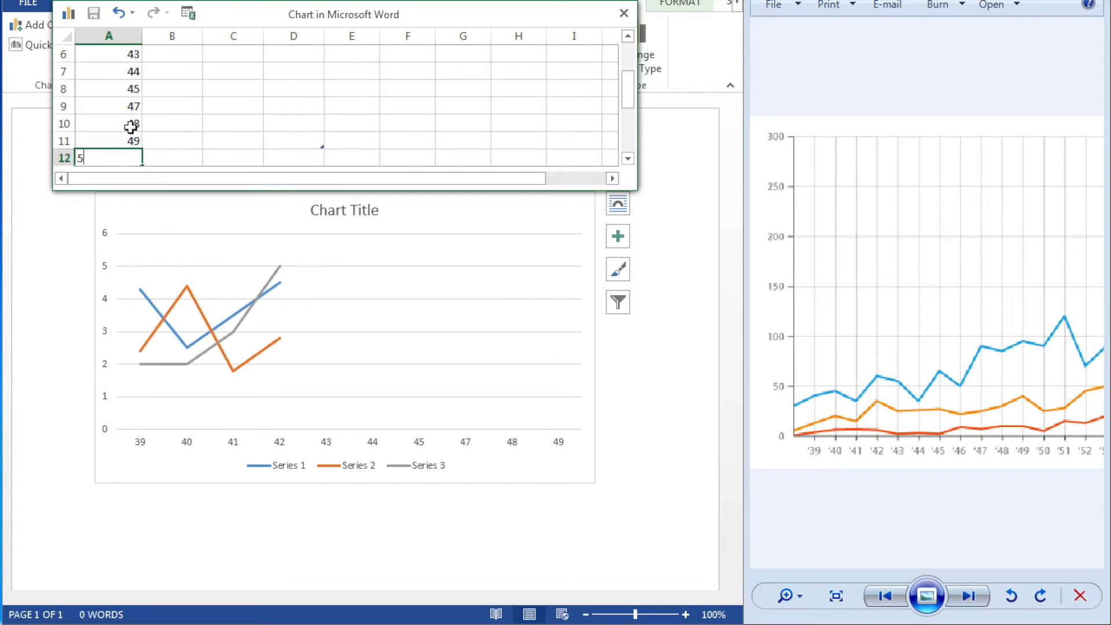
key("Return")
Fill in the values for category 39: 5 for Series 1, 10 for Series 2 and 40 for Series 3
key("Up")
key("Up")
key("Up")
key("Up")
key("Up")
key("Up")
key("Up")
key("Up")
key("Up")
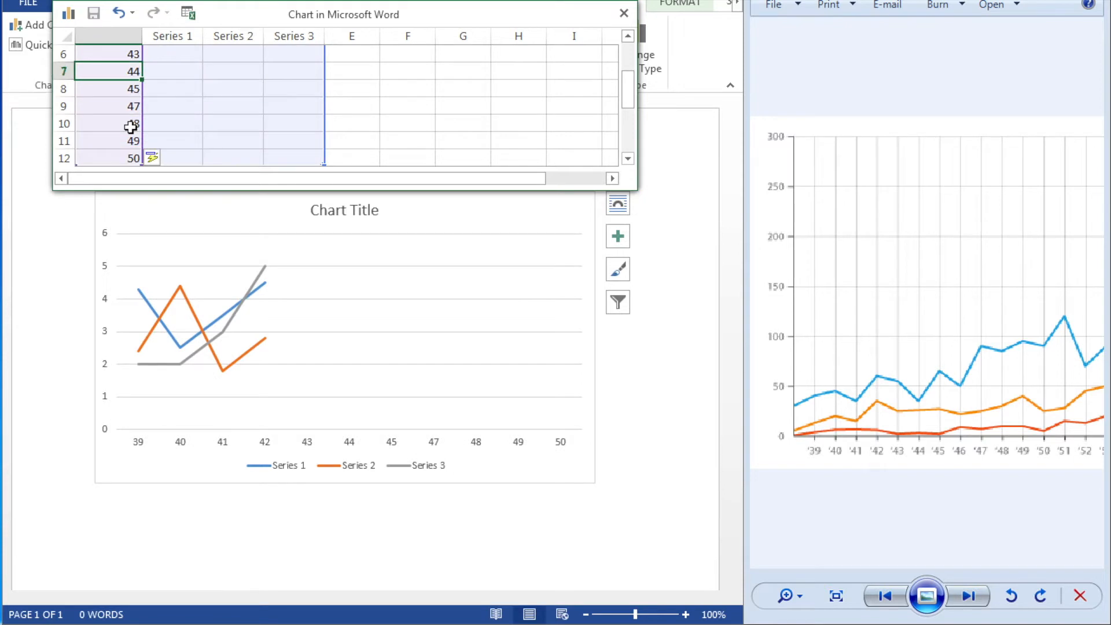
key("Up")
key("Up")
key("Right")
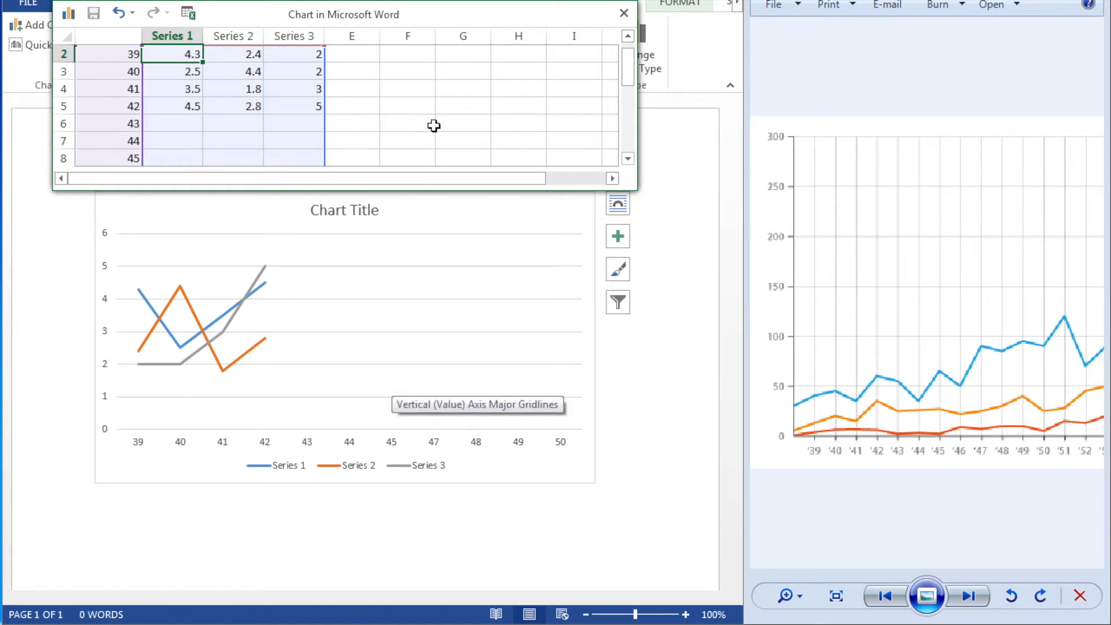
scroll(434, 126, "up", 1)
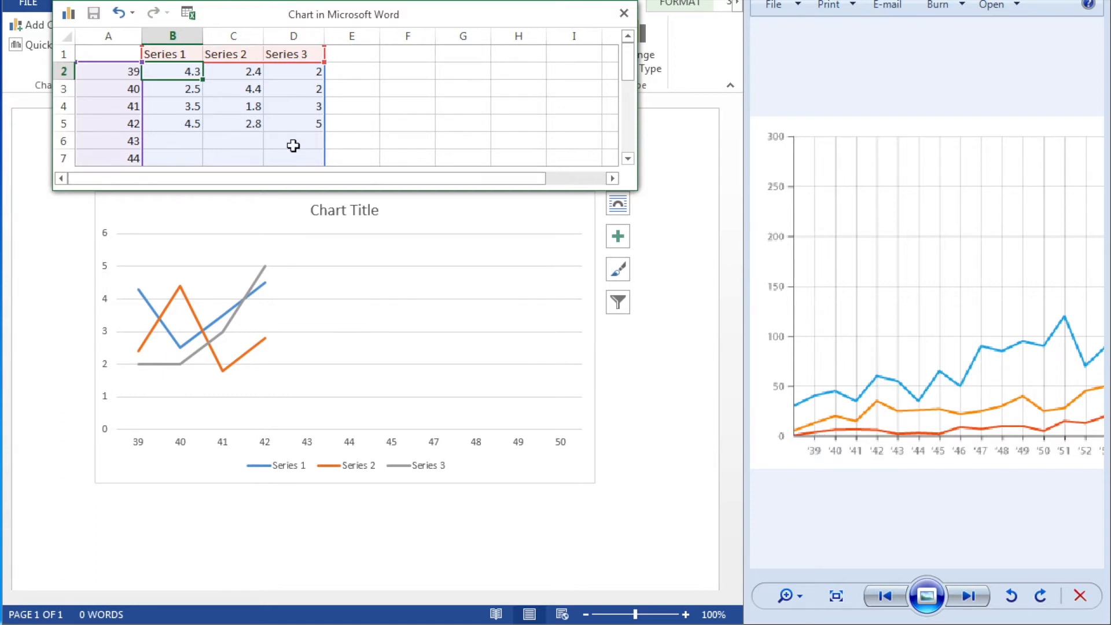
type("5")
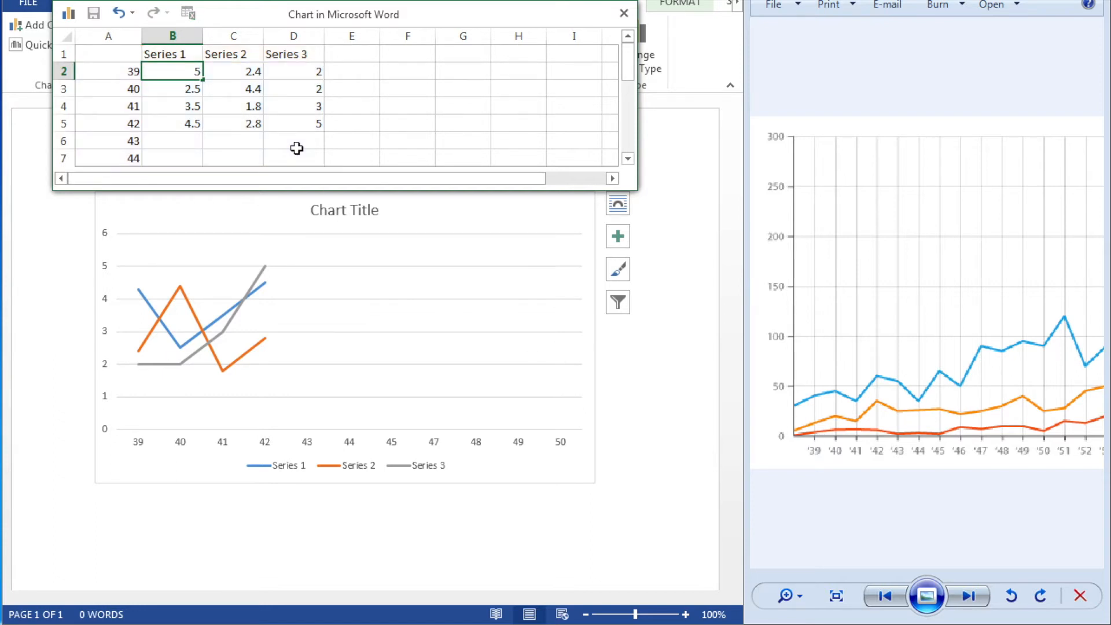
key("Tab")
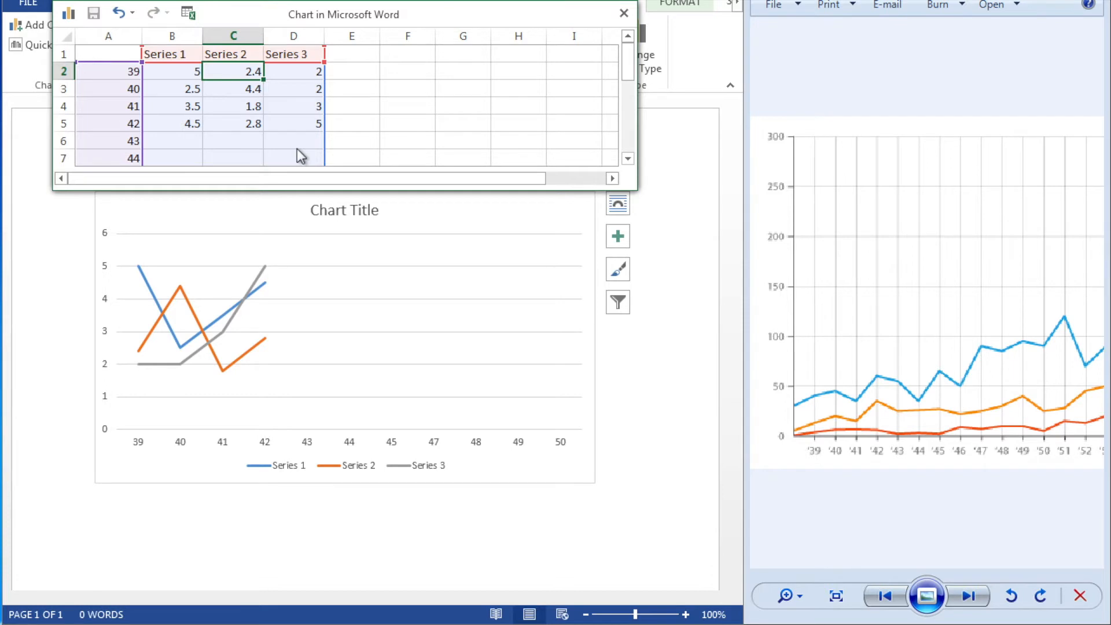
type("1")
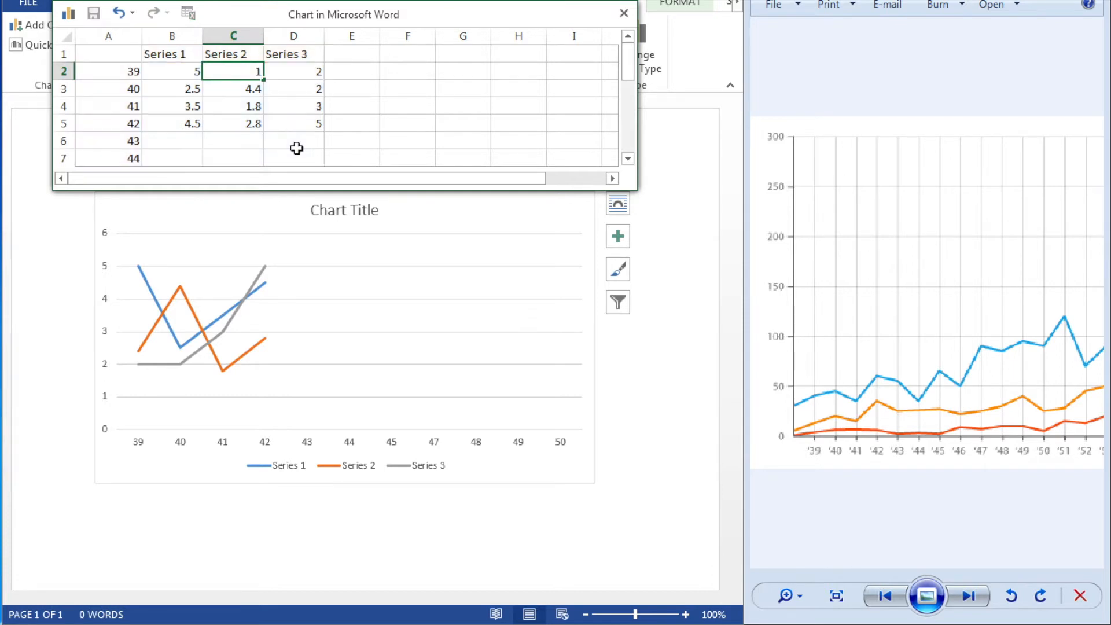
type("0")
key("Tab")
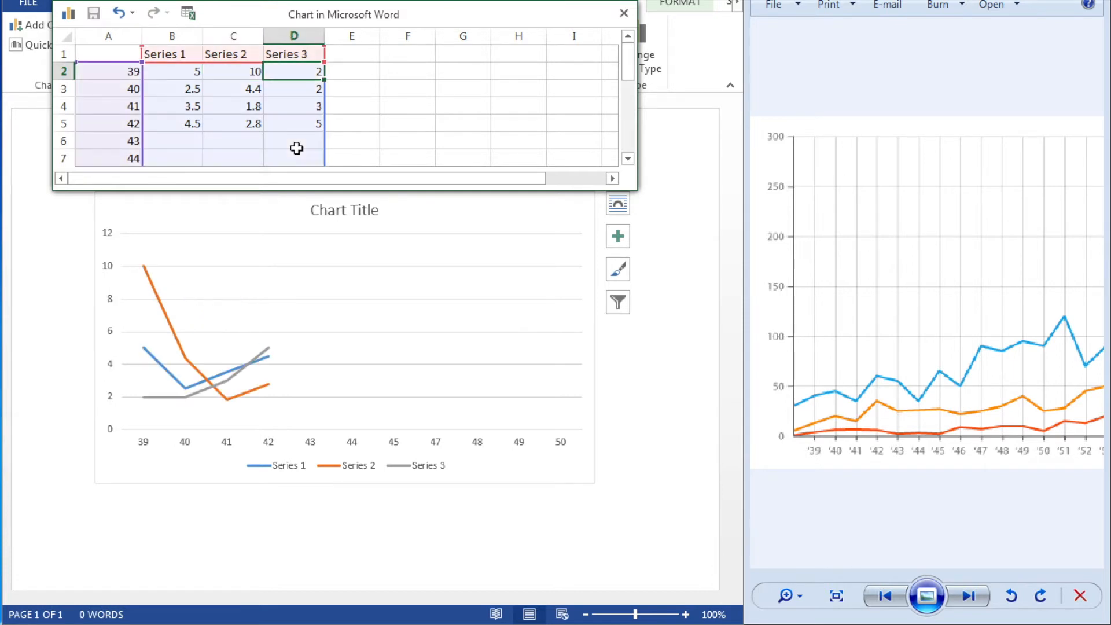
type("40")
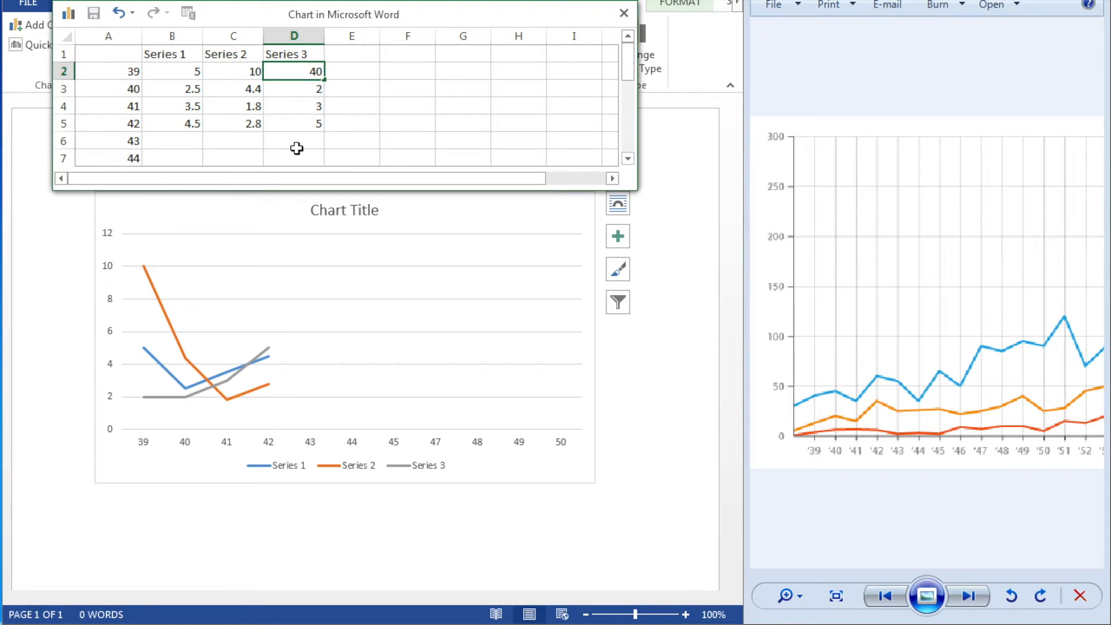
key("Return")
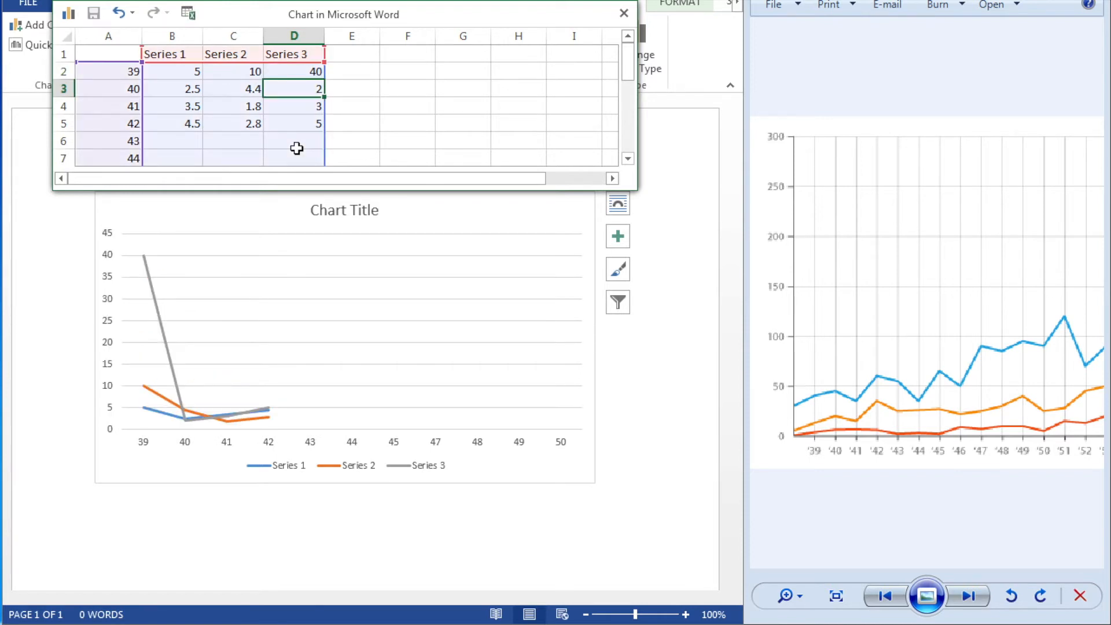
Fill in the values for category 40: 8 for Series 1, 20 for Series 2 and 45 for Series 3
key("Left")
key("Left")
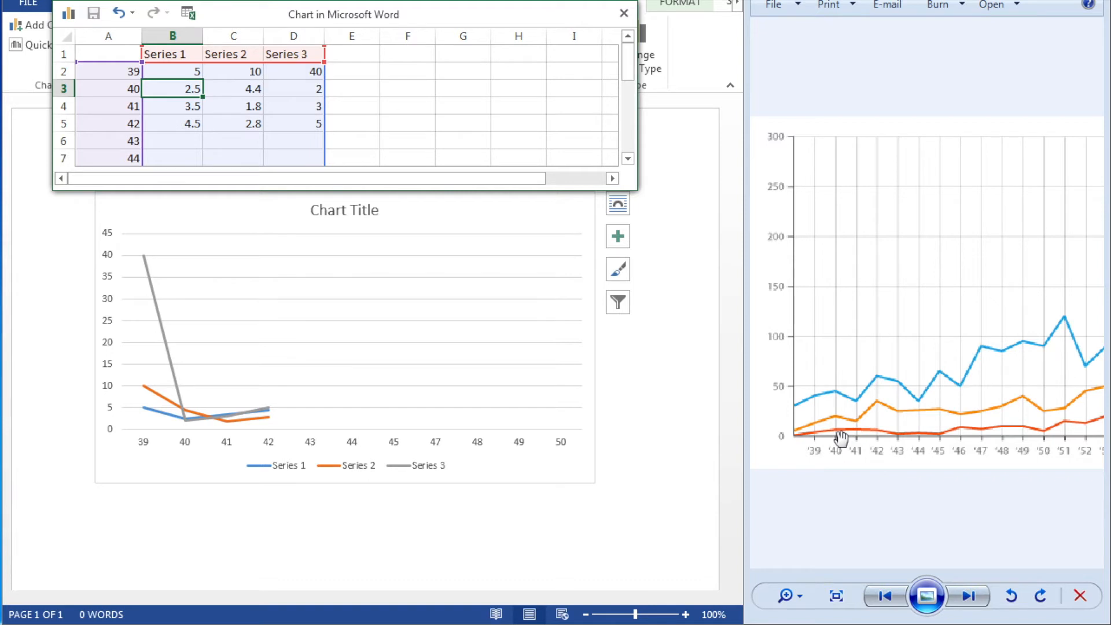
type("8")
key("Tab")
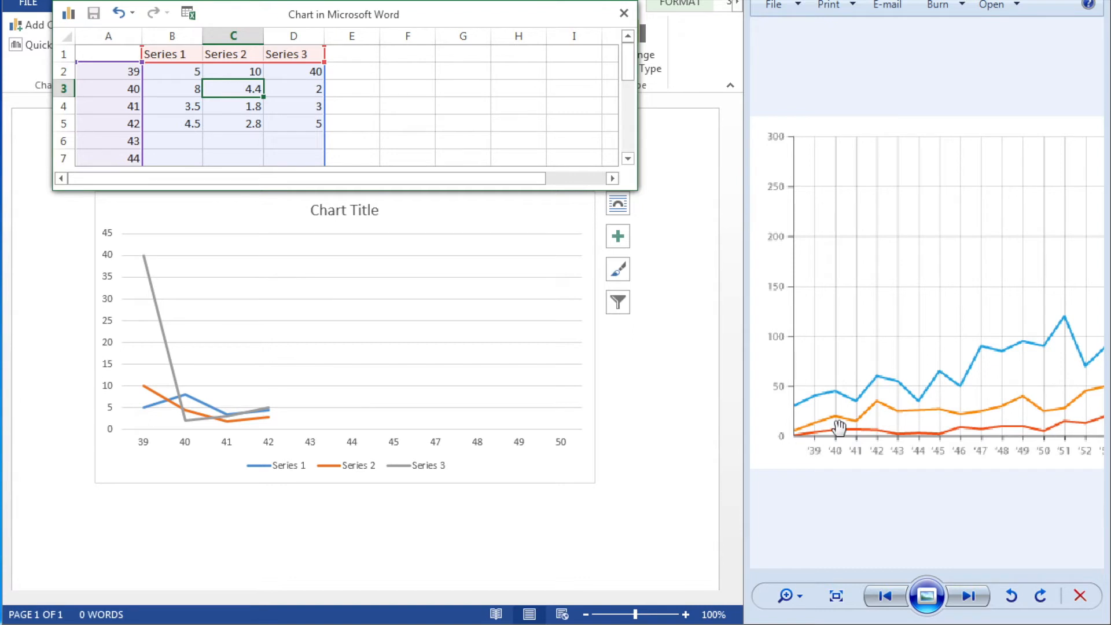
type("20")
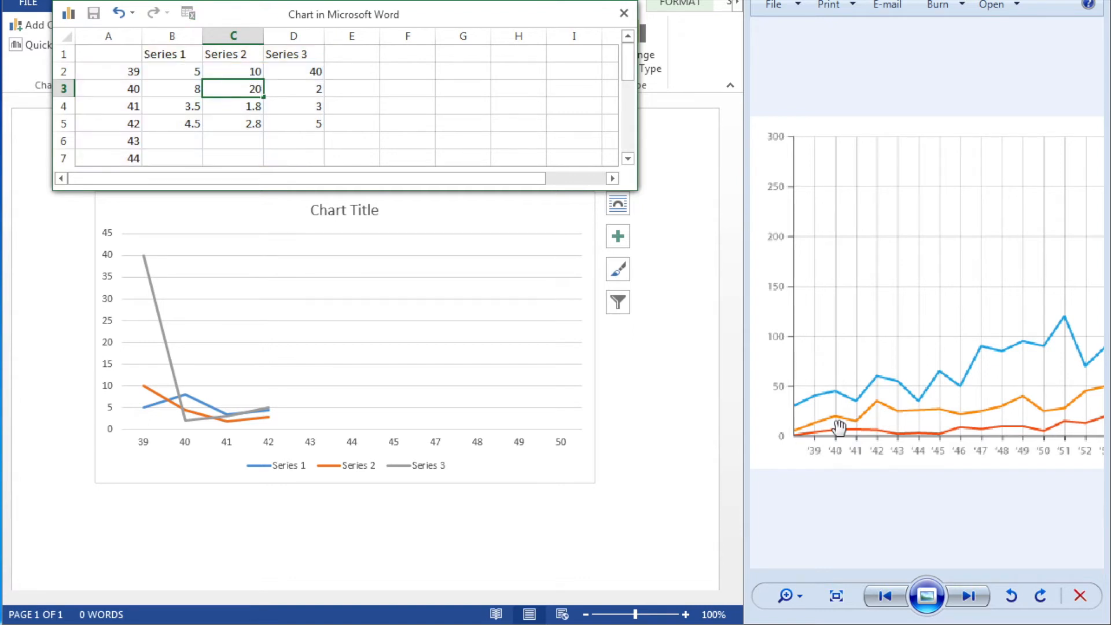
key("Tab")
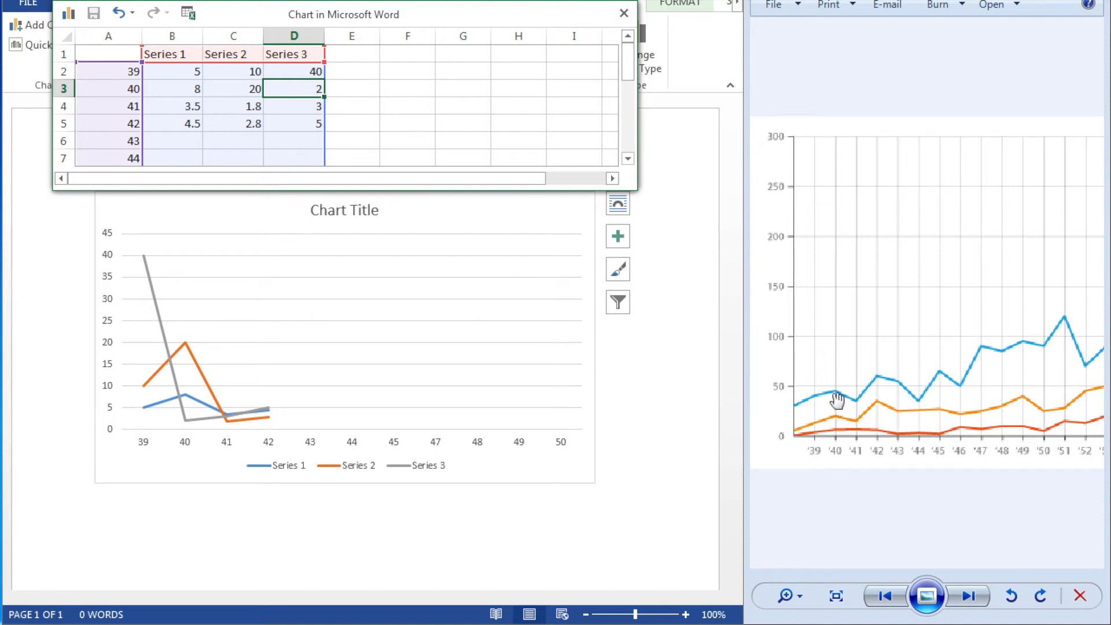
type("45")
key("Return")
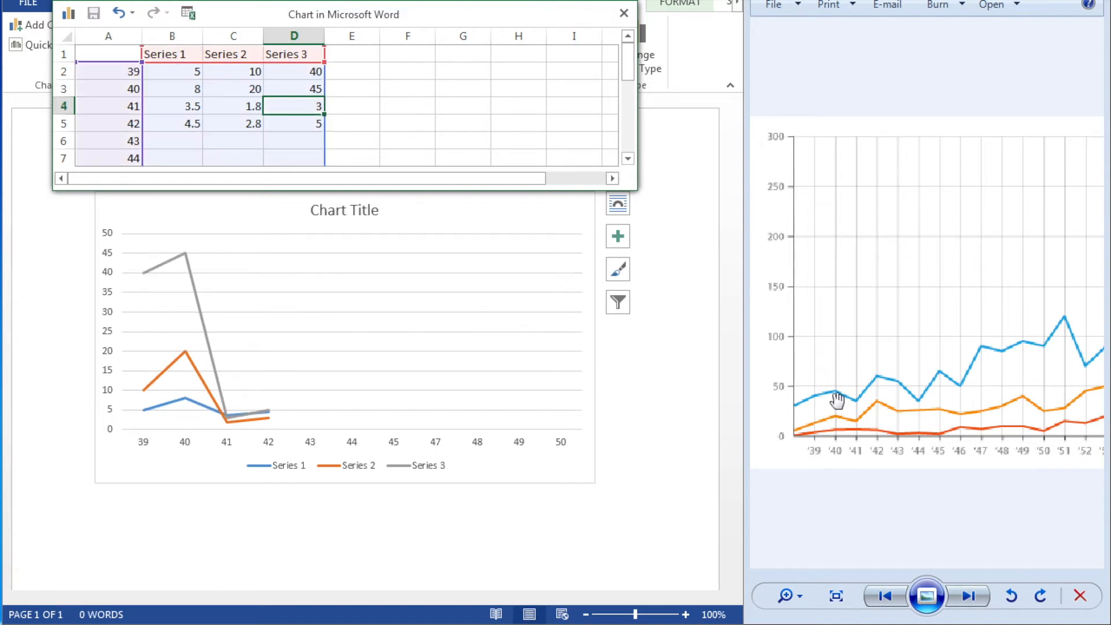
Clear the remaining placeholder values of all three series for categories 41 and 42 (B4:D5)
key("Left")
key("Left")
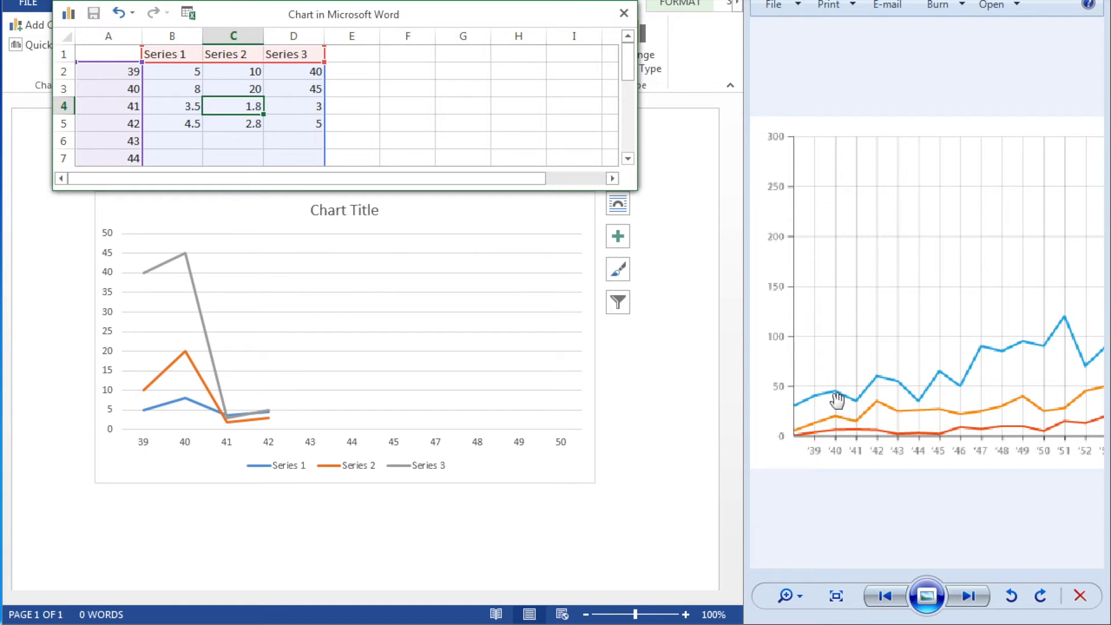
key("Delete")
key("Down")
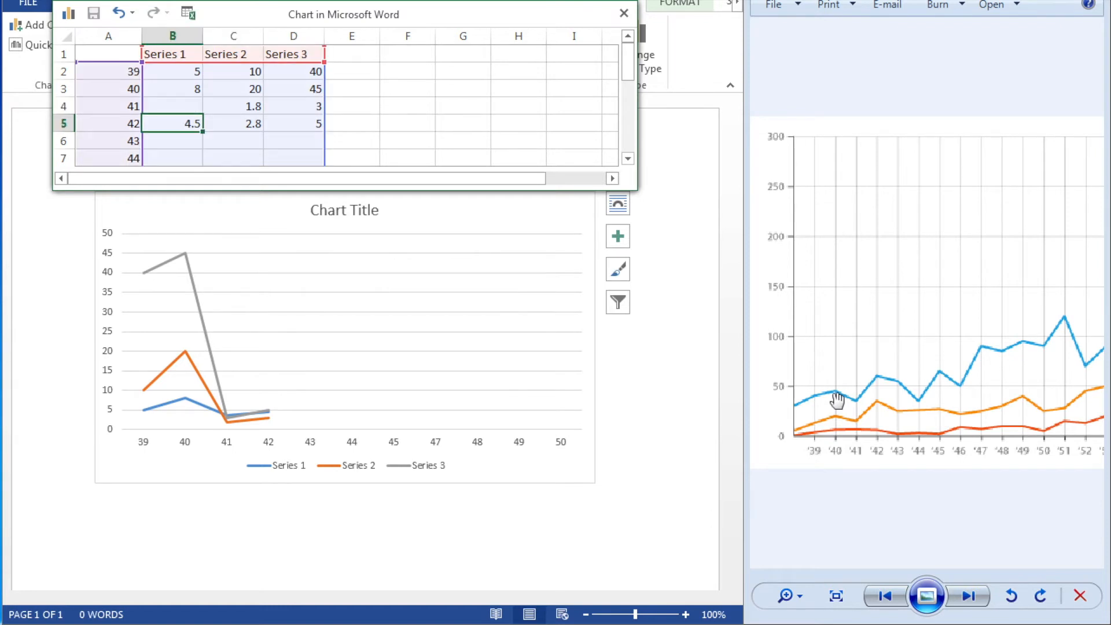
key("Delete")
key("Right")
key("Delete")
key("Up")
key("Delete")
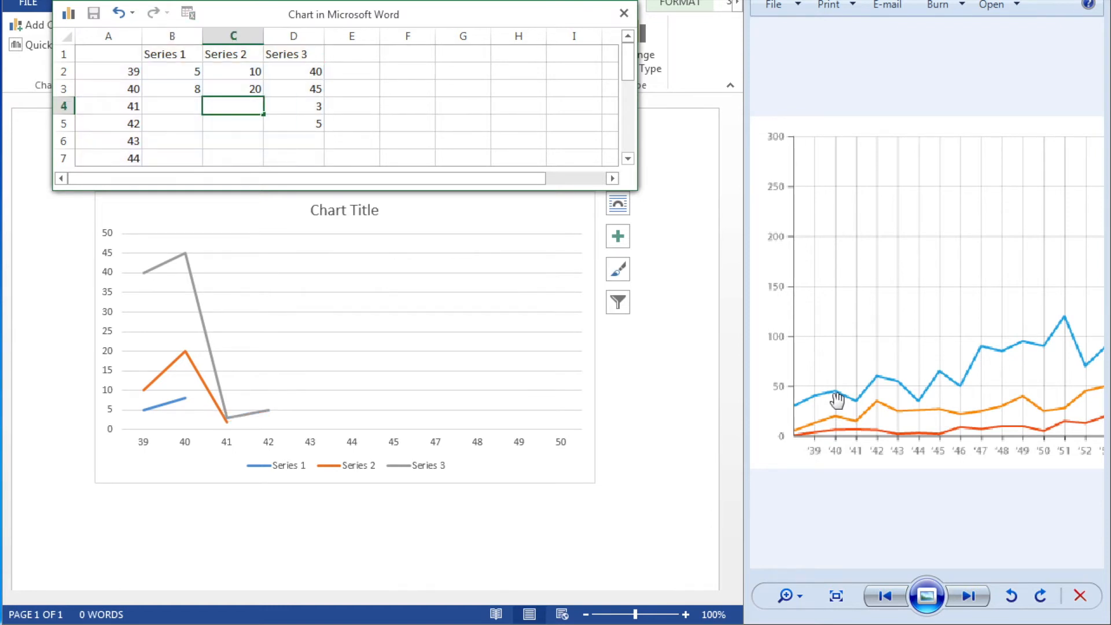
key("Right")
key("Delete")
key("Down")
key("Delete")
Fill in the values for category 41: 8 for Series 1, 15 for Series 2 and 40 for Series 3
key("Left")
key("Left")
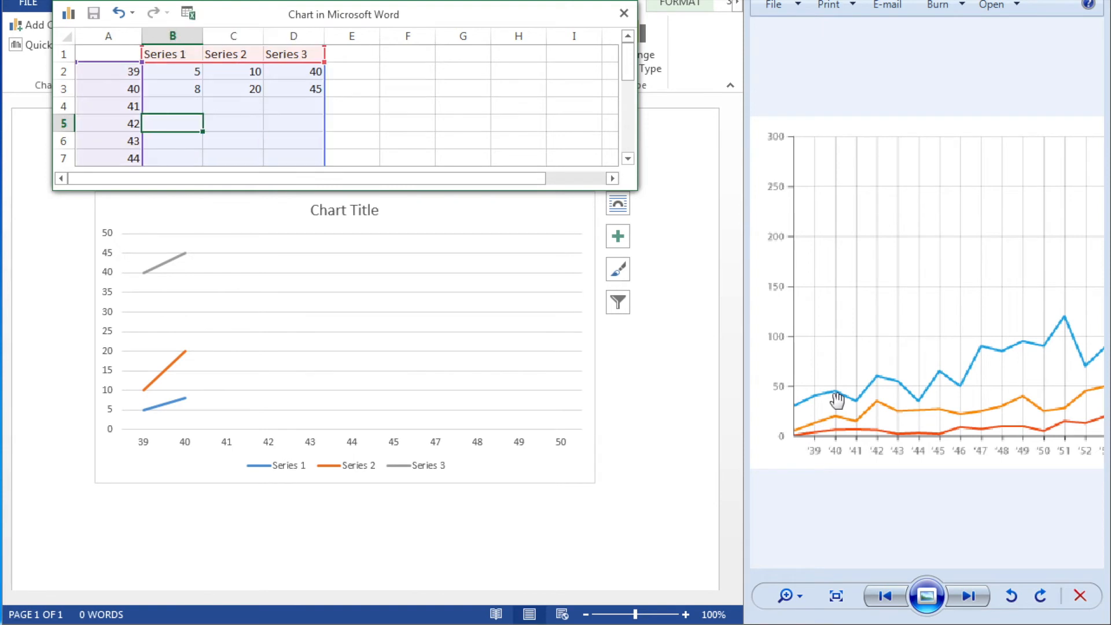
key("Up")
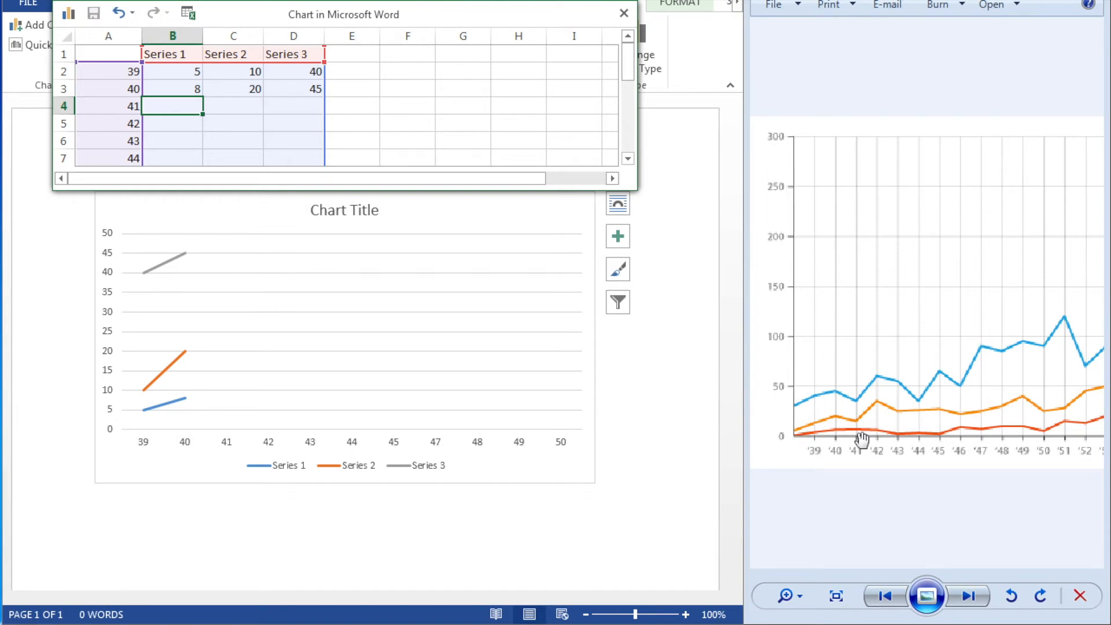
type("8")
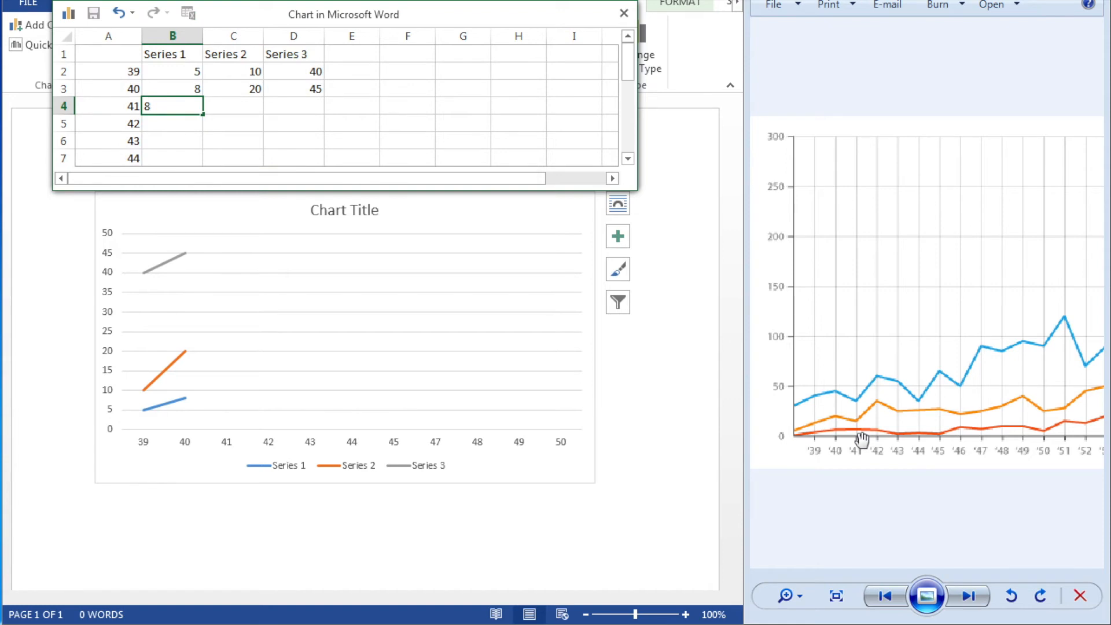
key("Tab")
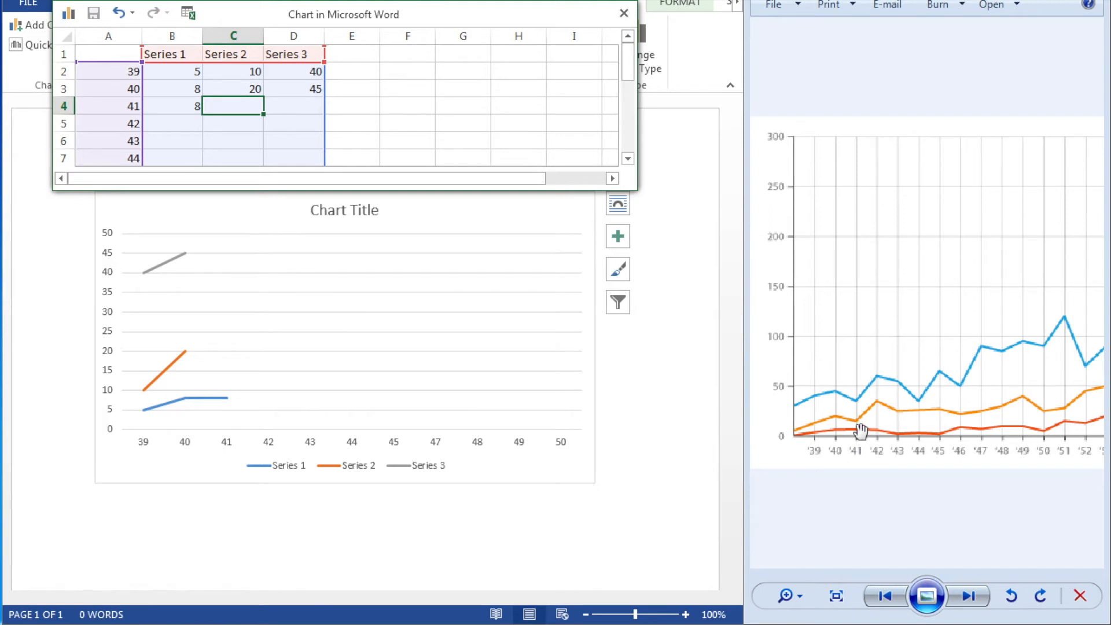
type("15")
key("Tab")
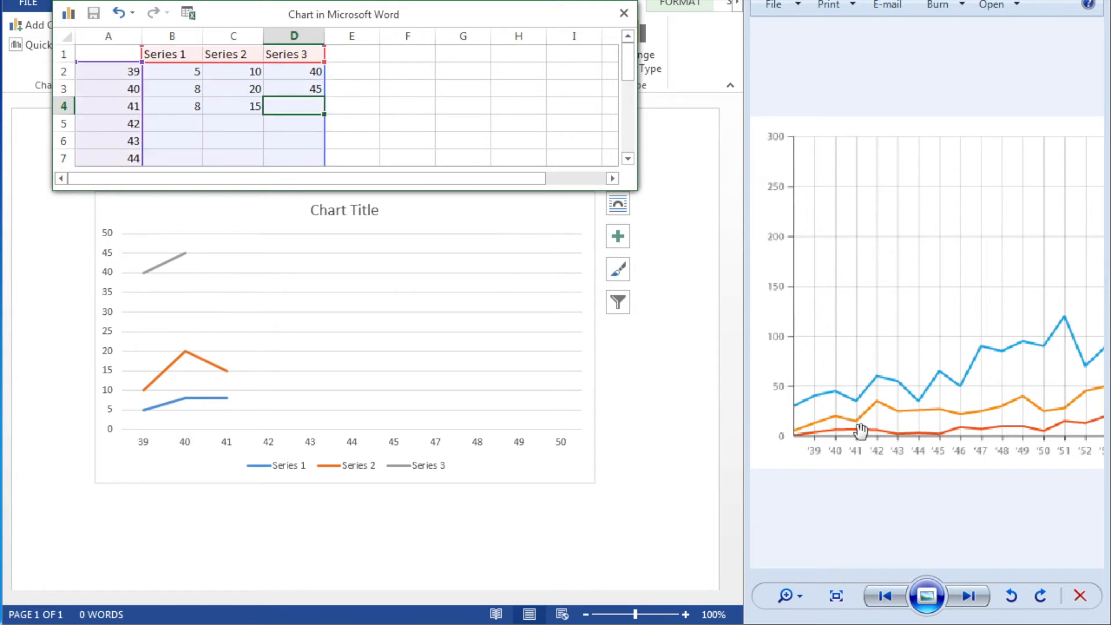
type("40")
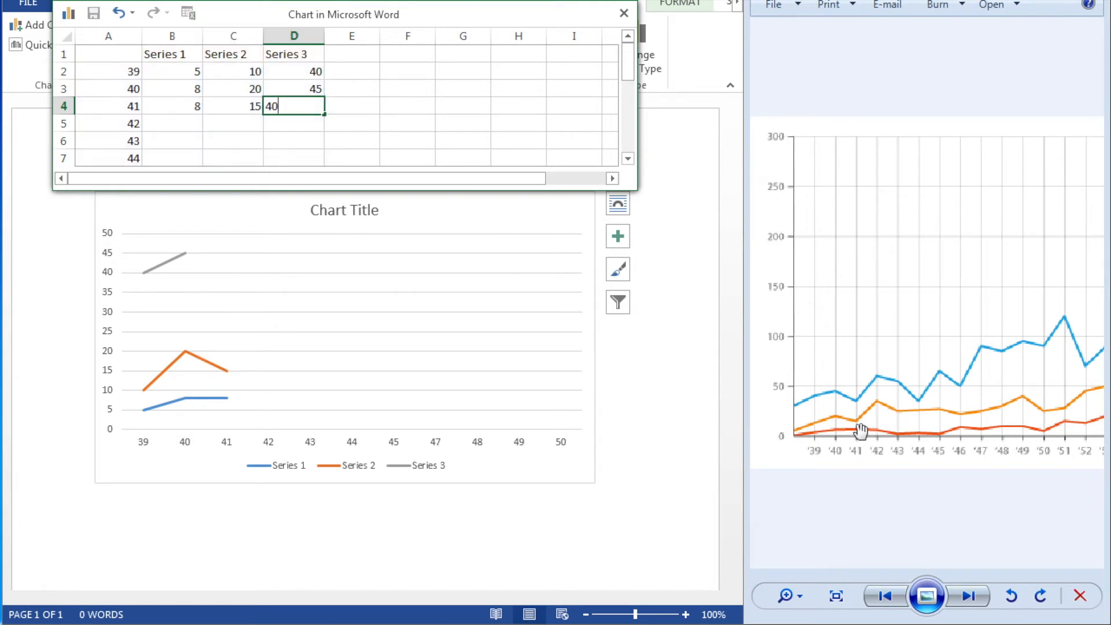
key("Return")
Fill in the values for category 42: 8 for Series 1, 25 for Series 2 and 55 for Series 3
key("Left")
key("Left")
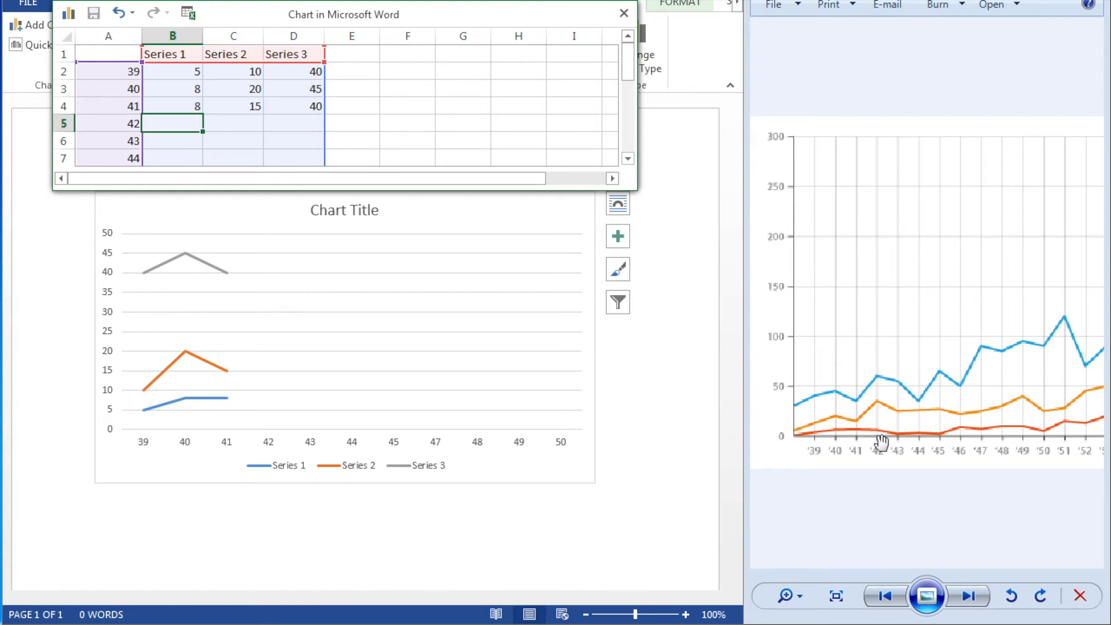
type("8")
key("Tab")
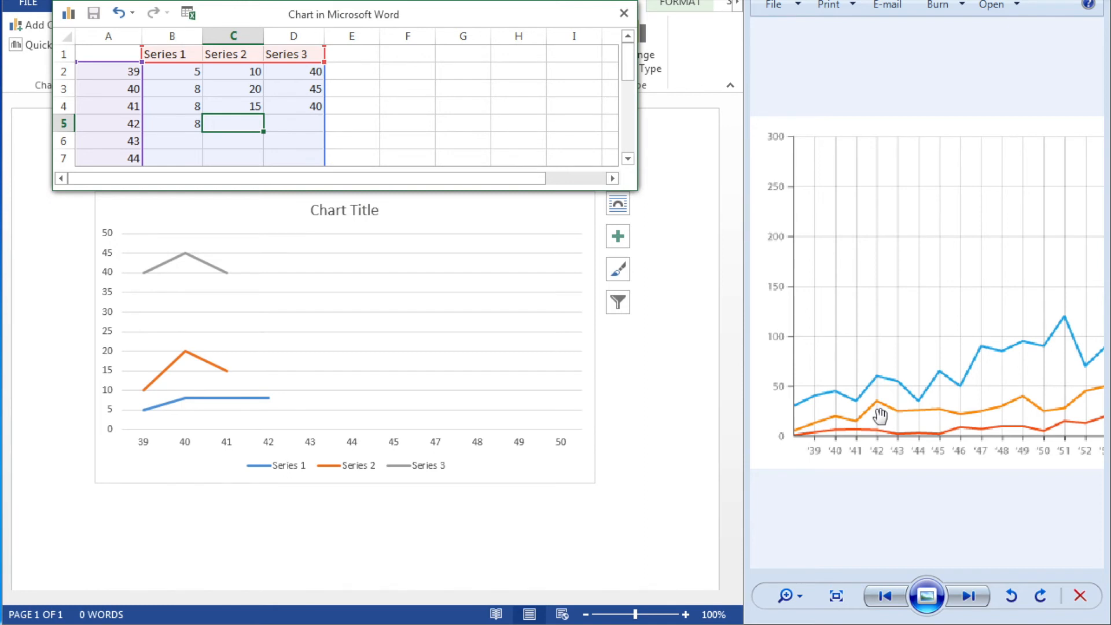
type("25")
key("Tab")
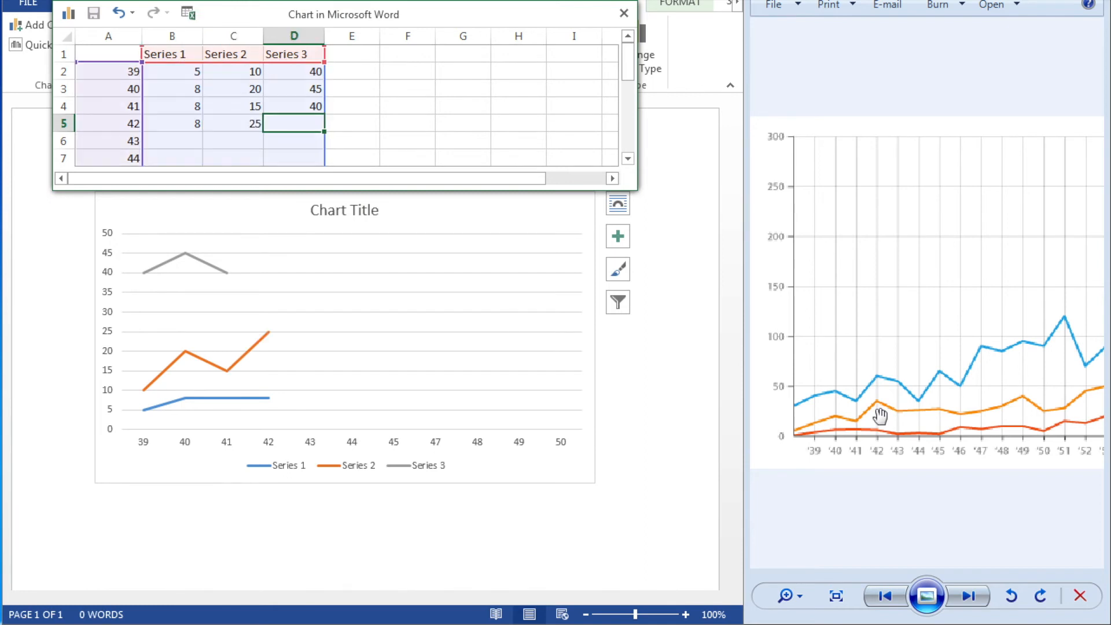
type("55")
key("Return")
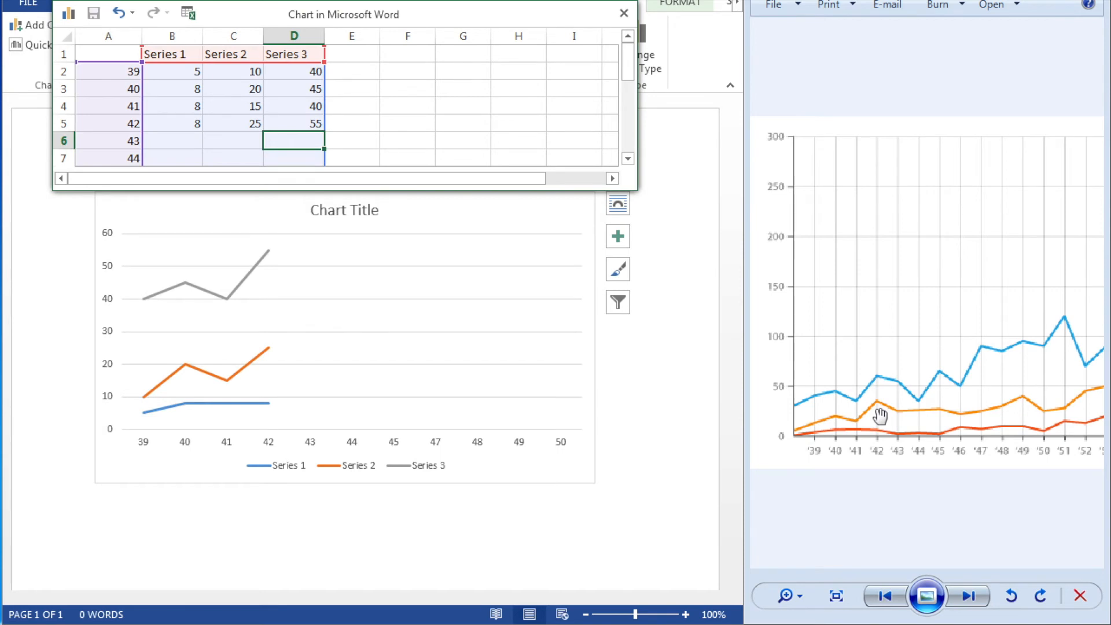
Fill in the values for category 43: 5 for Series 1, 20 for Series 2 and 52 for Series 3
key("Left")
key("Left")
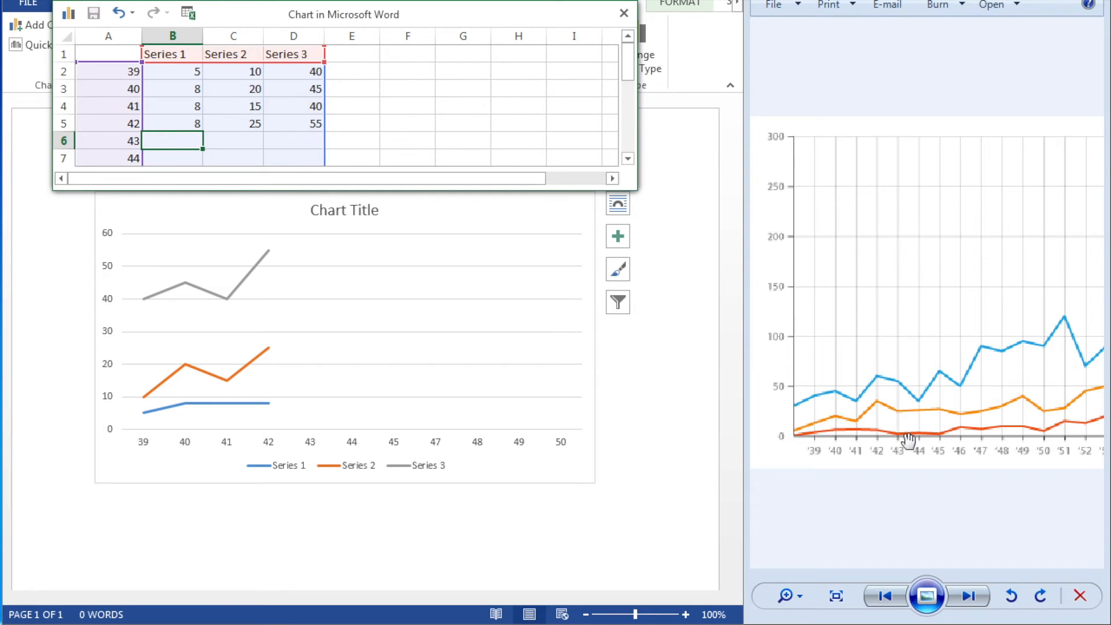
type("55")
left_click(222, 140)
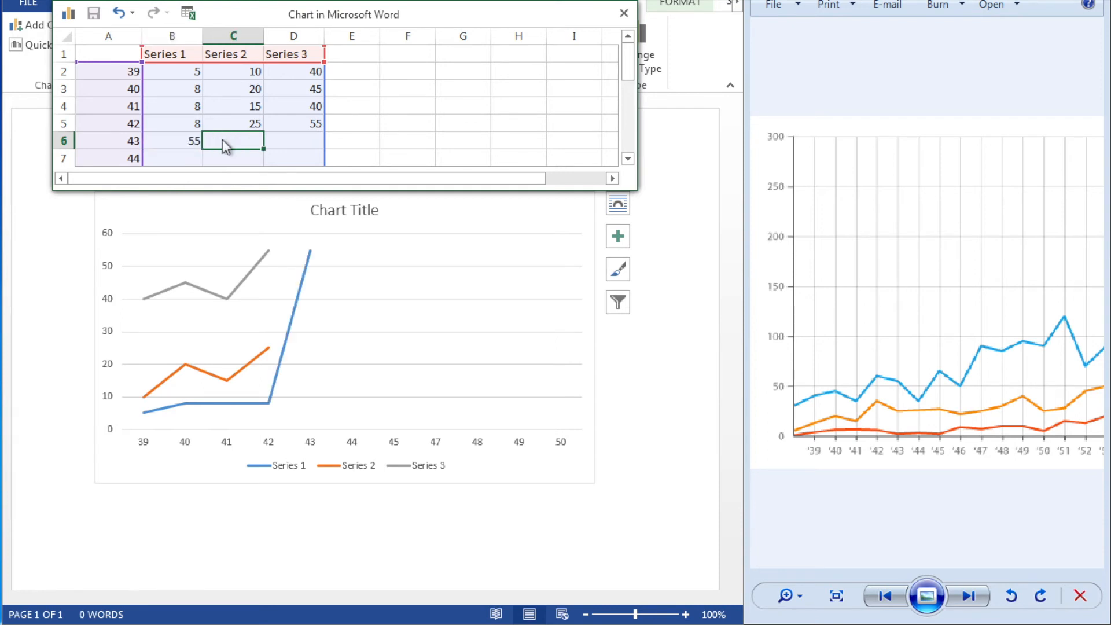
left_click(197, 142)
type("5")
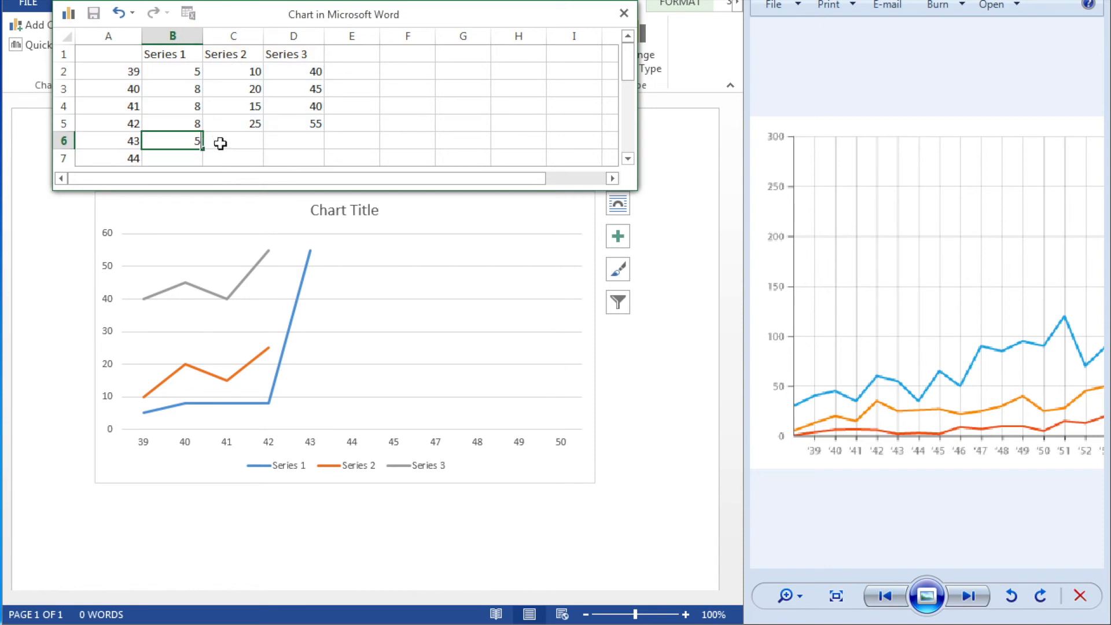
left_click(231, 143)
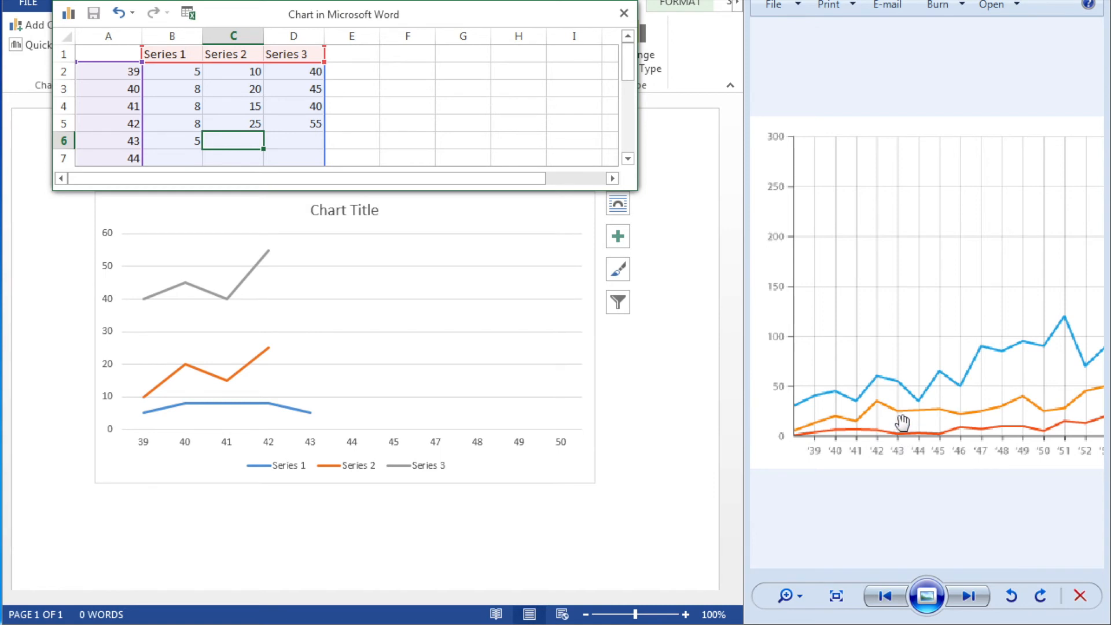
type("20")
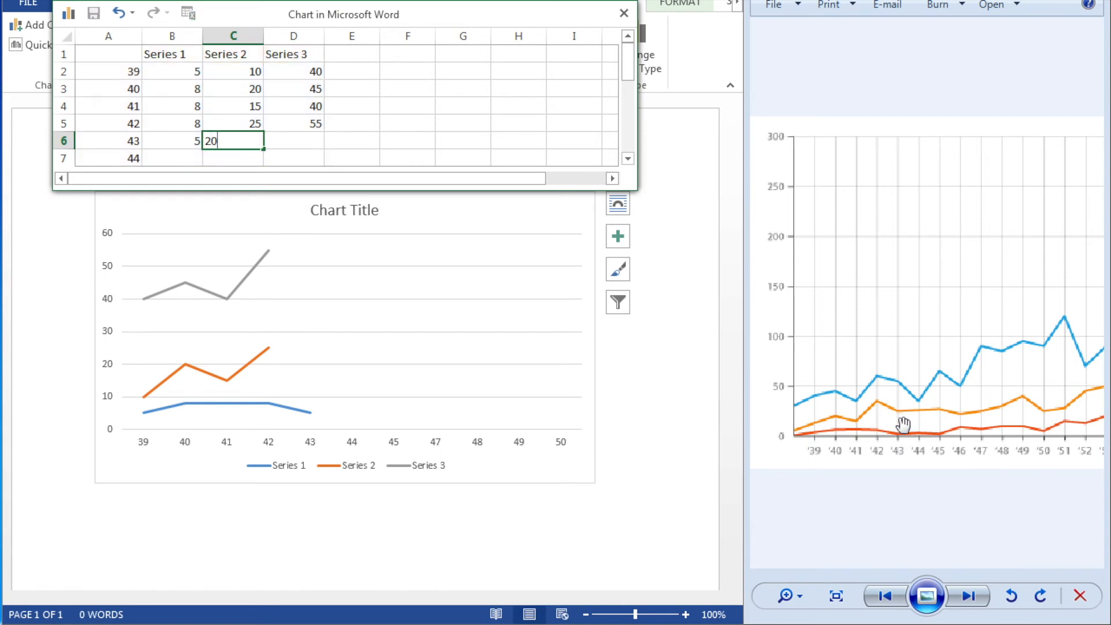
key("Tab")
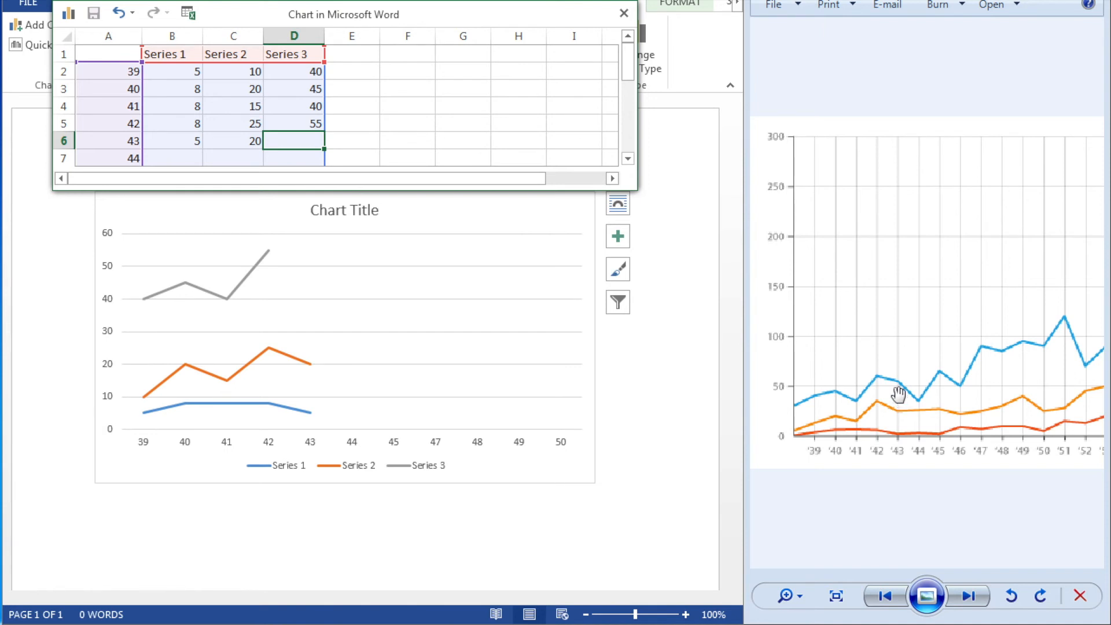
type("52")
key("Return")
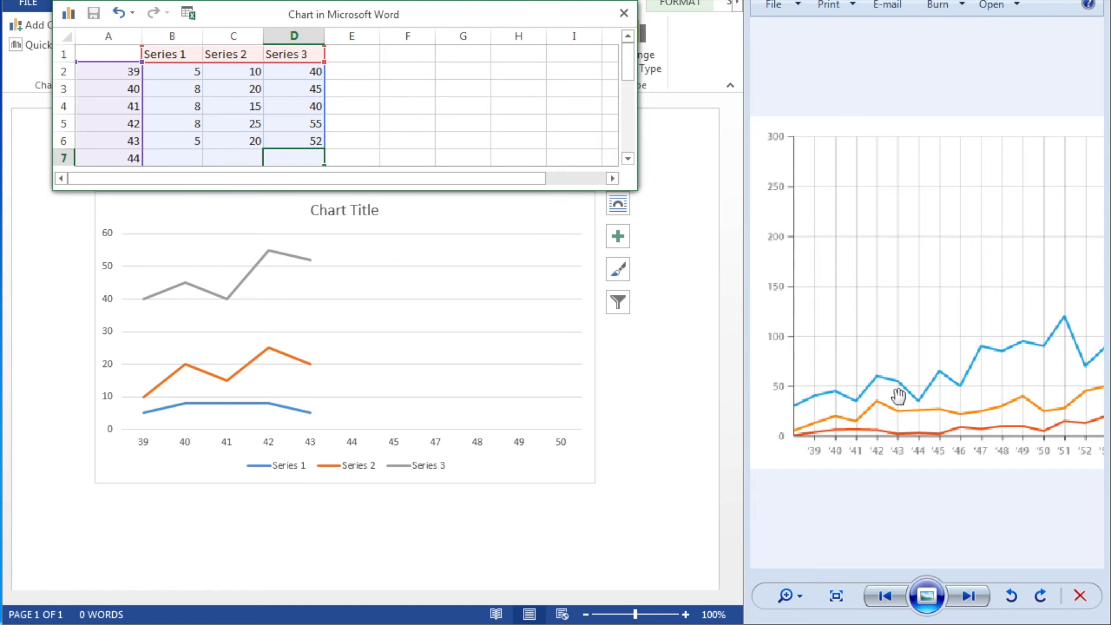
Close the chart's data sheet
key("Left")
key("Left")
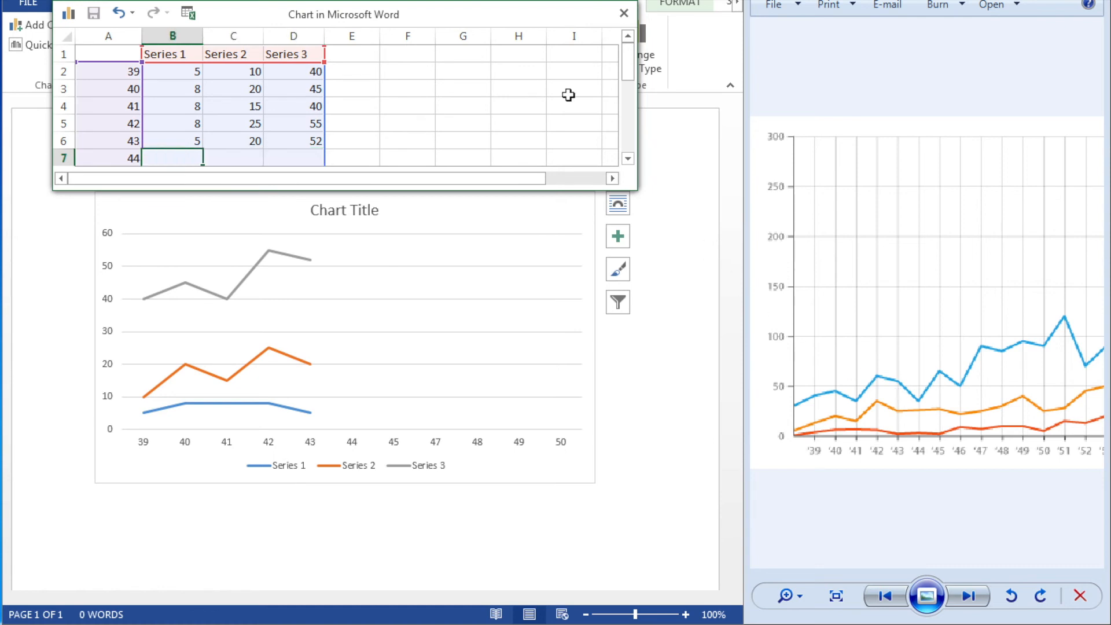
left_click(623, 14)
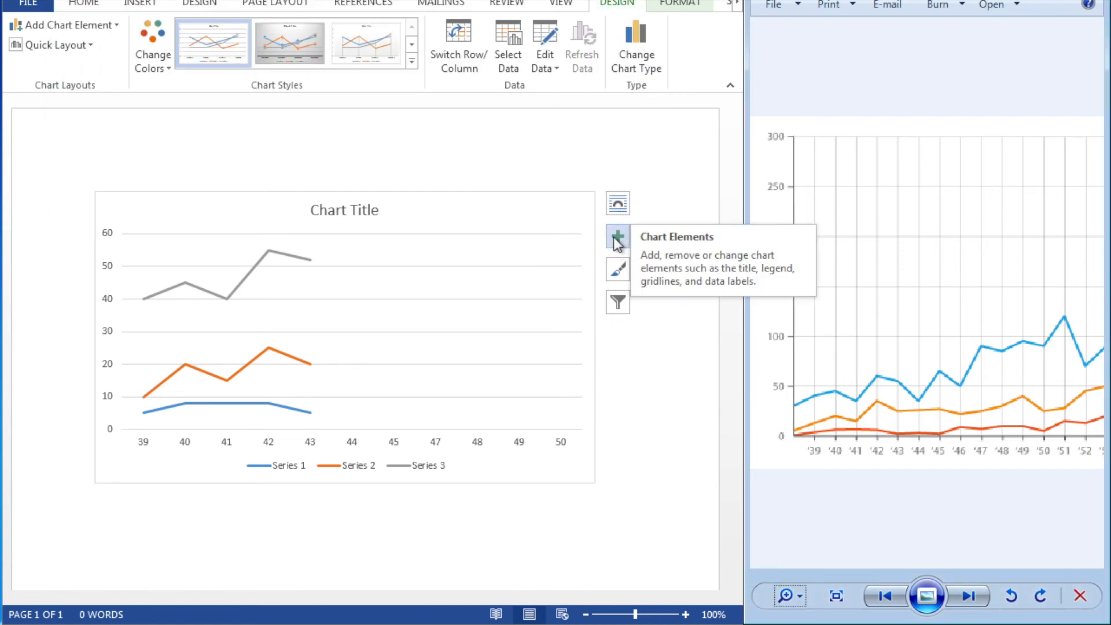
left_click(621, 274)
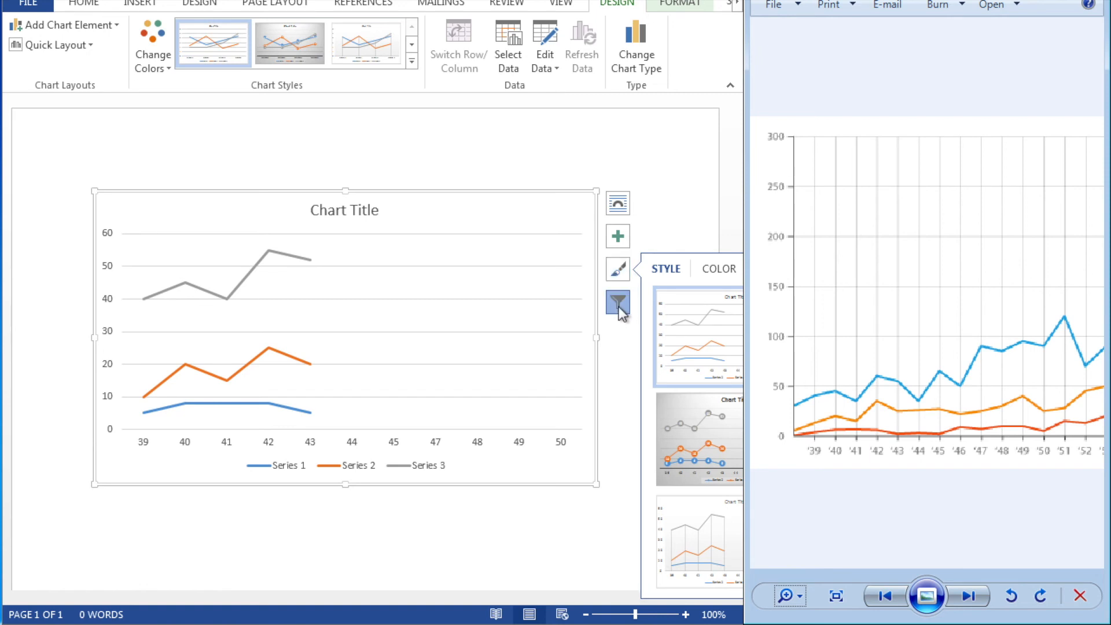
left_click(618, 303)
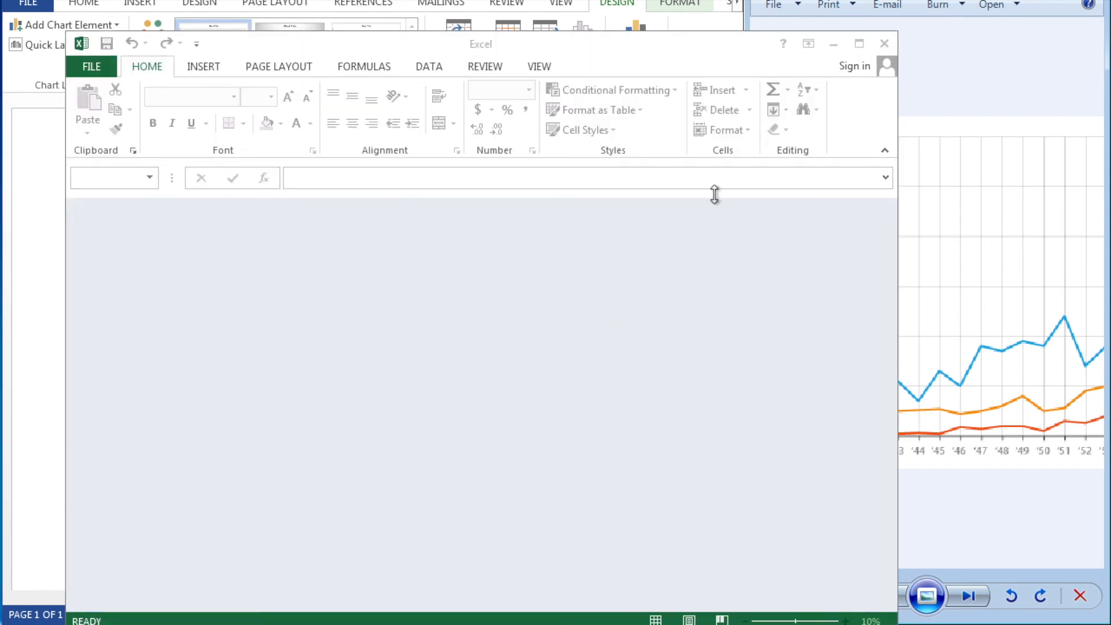
left_click(884, 47)
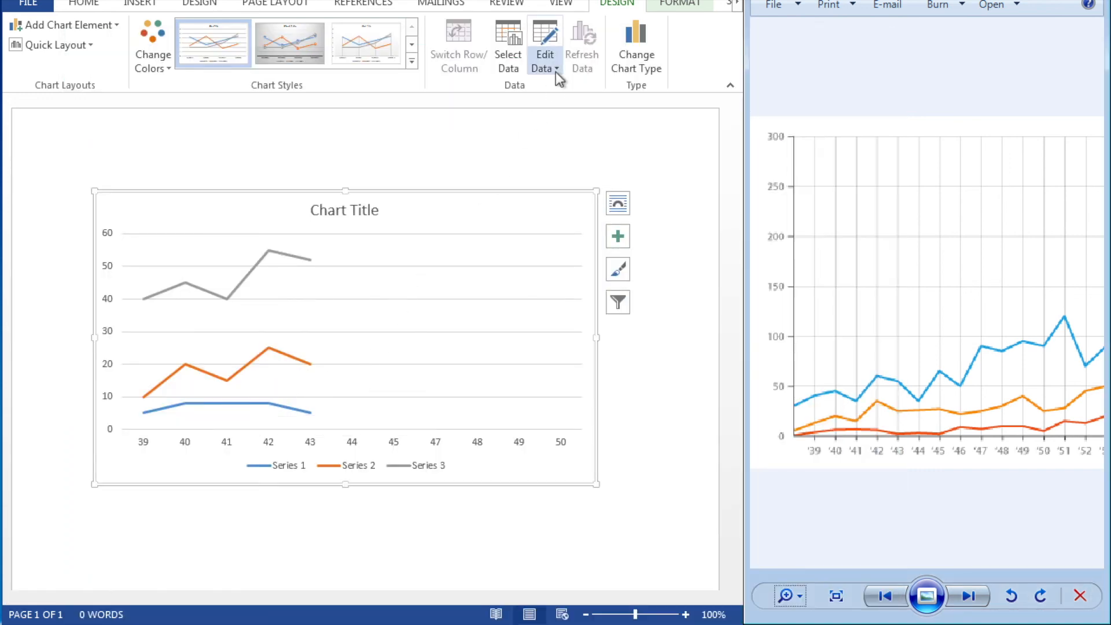
Recolor the chart's lines with the Colorful palette that starts with orange, yellow and green
left_click(159, 49)
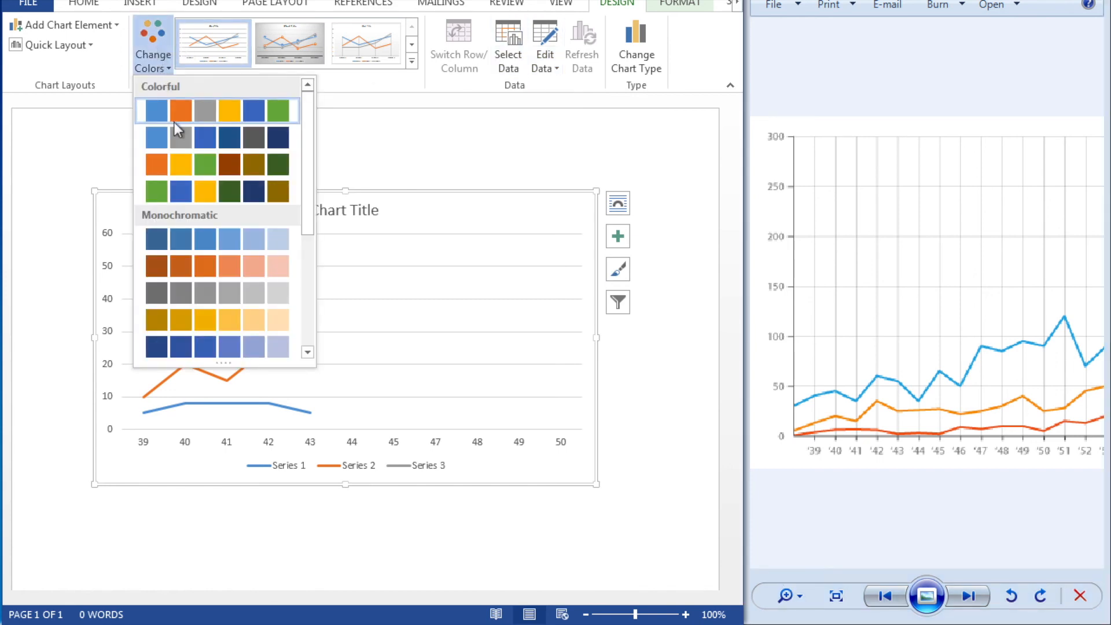
left_click(178, 138)
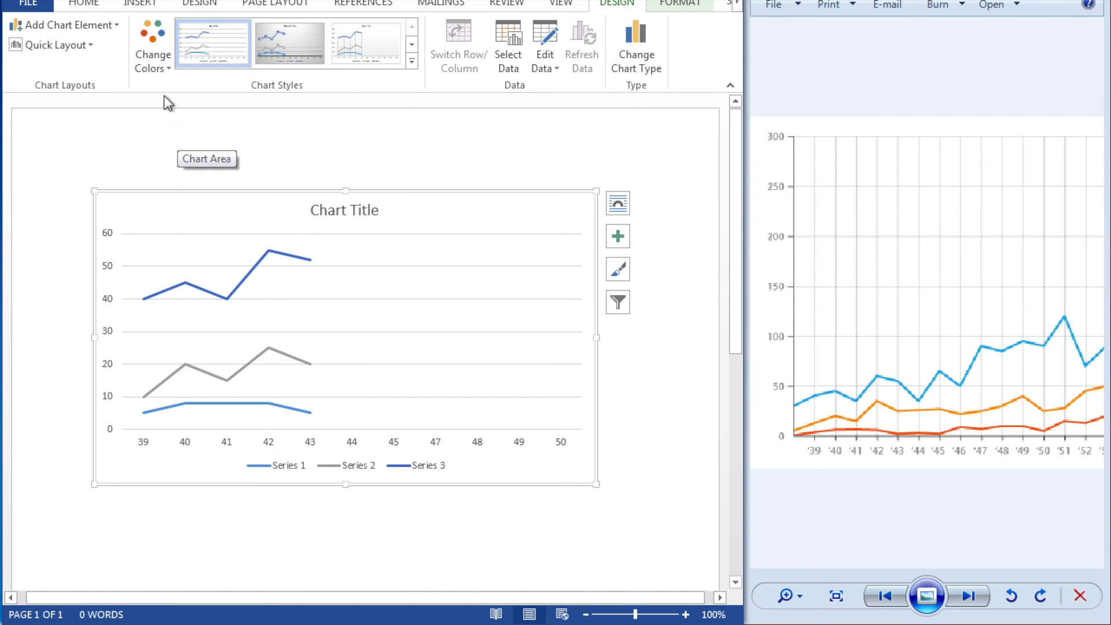
left_click(154, 62)
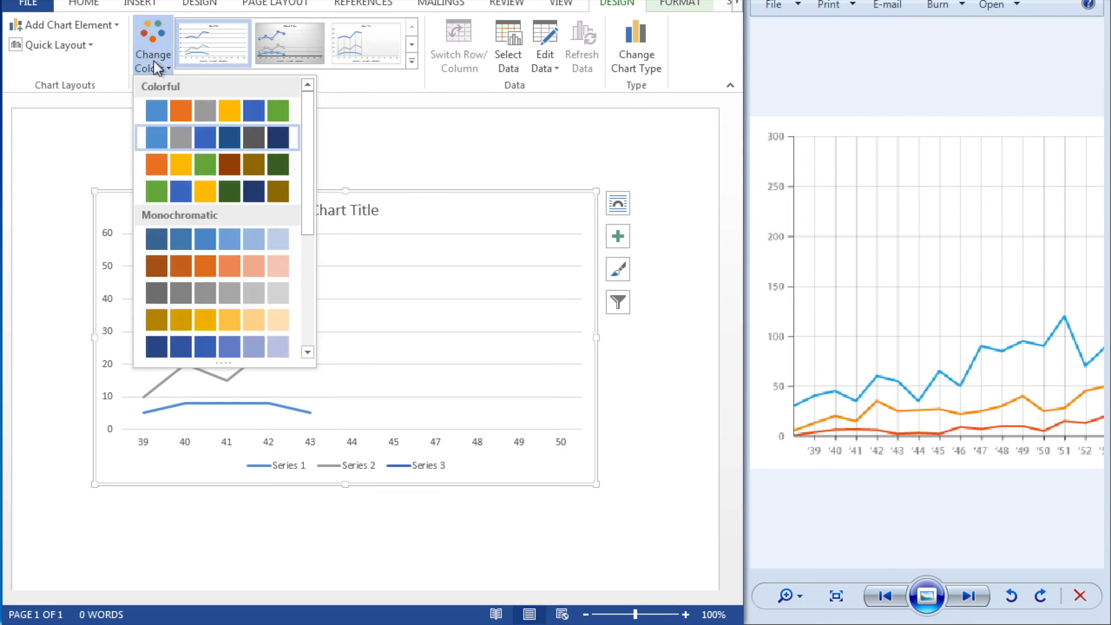
left_click(180, 166)
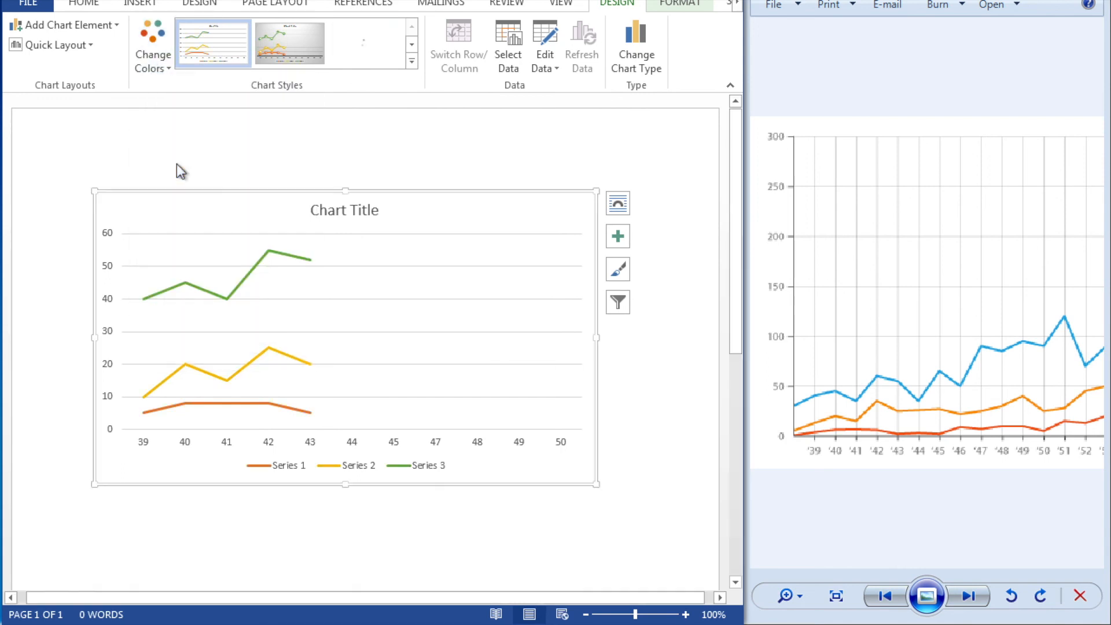
right_click(341, 311)
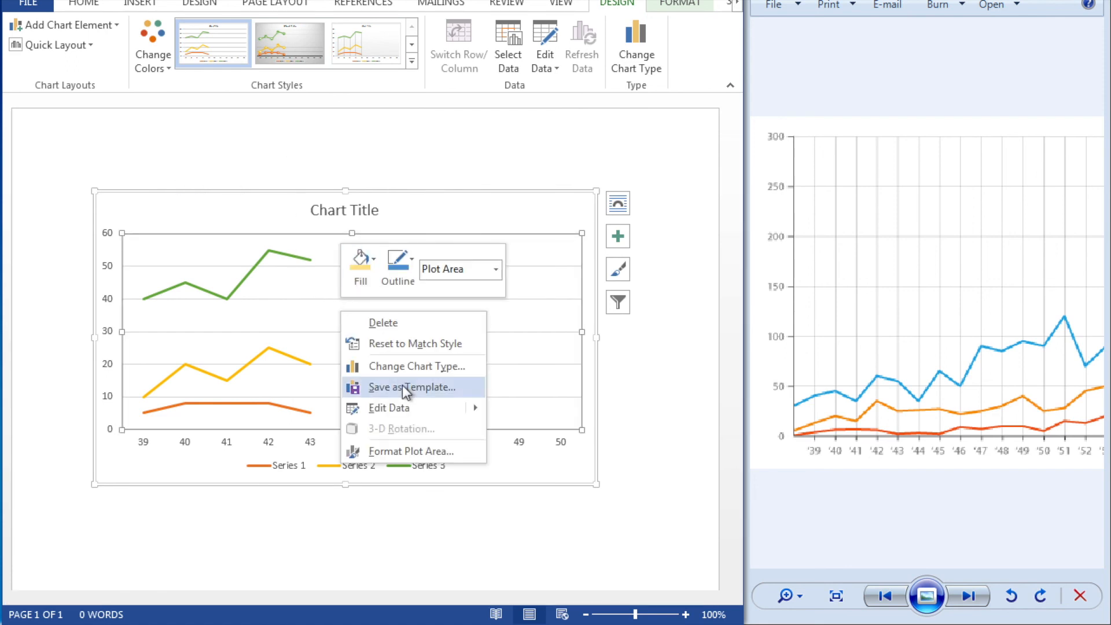
mouse_move(411, 405)
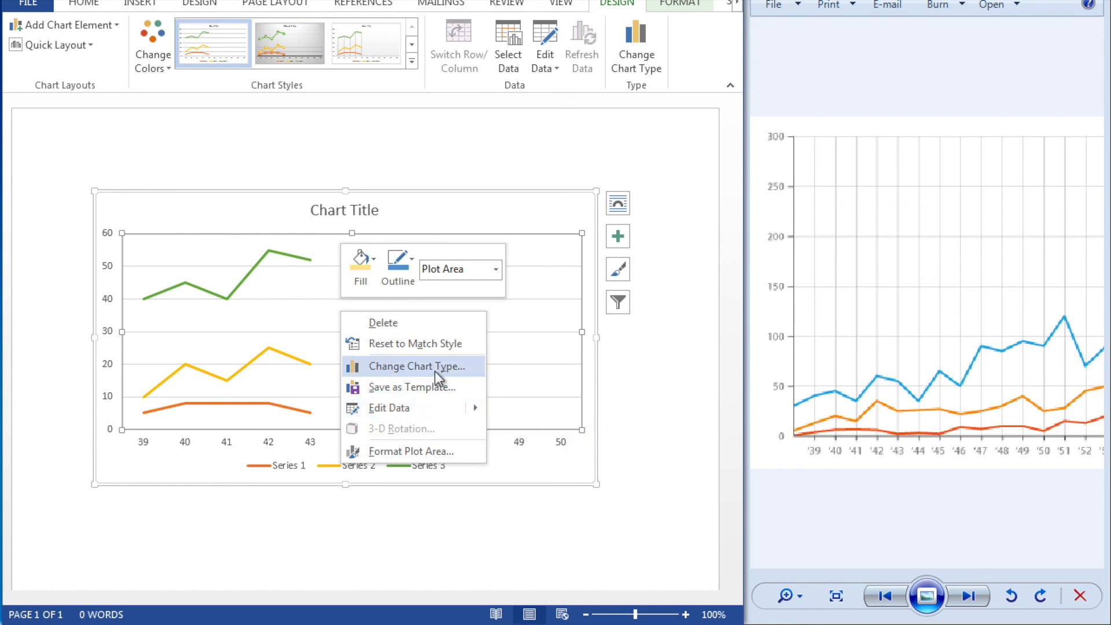
left_click(436, 372)
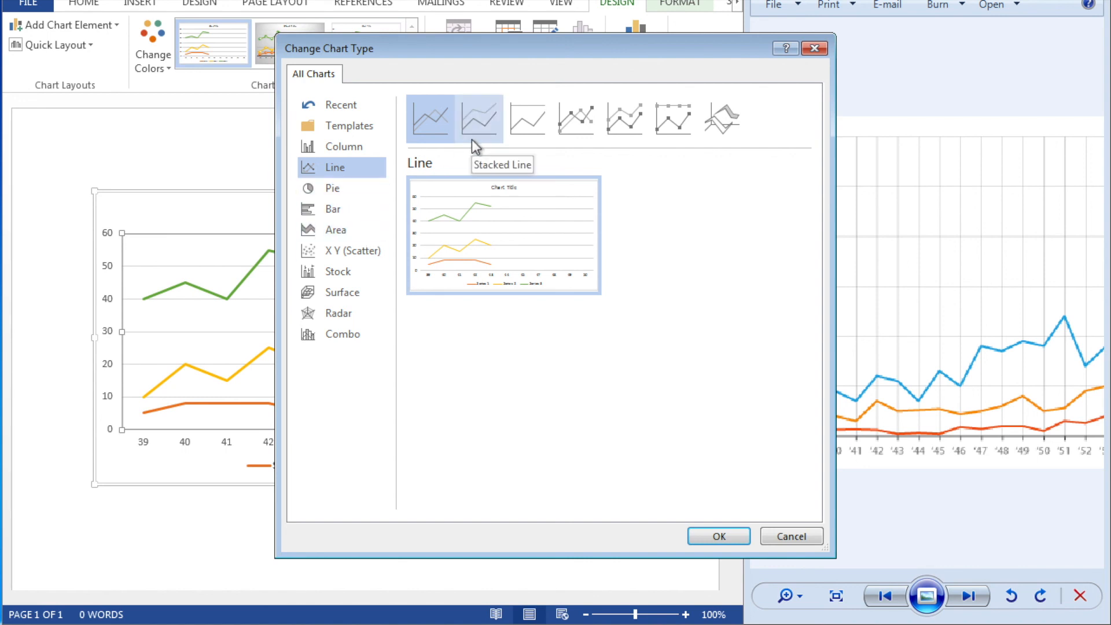
left_click(791, 537)
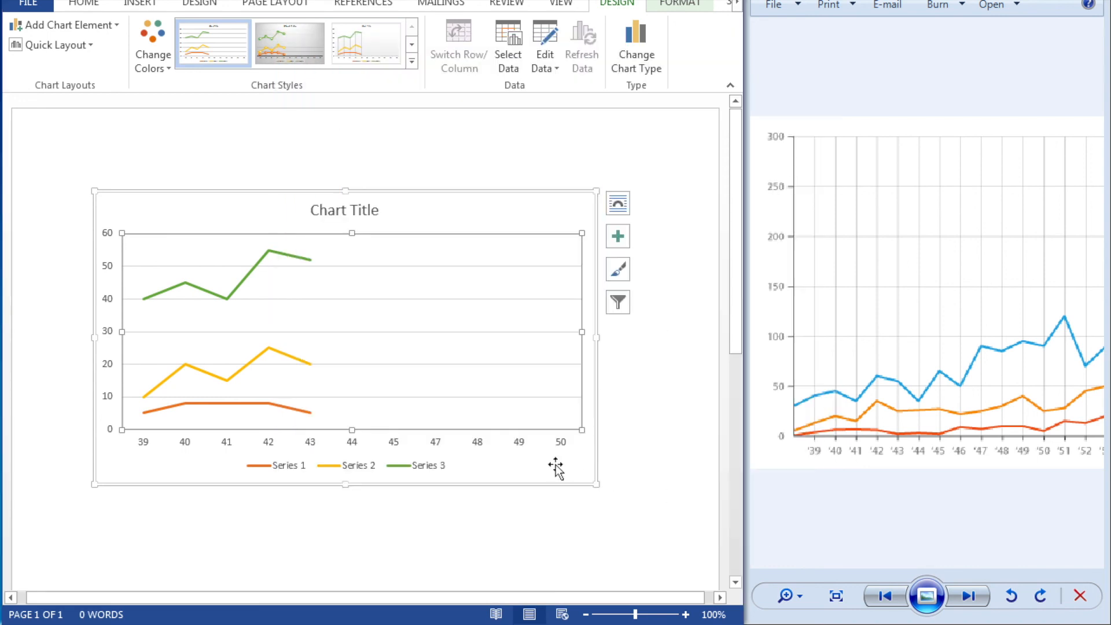